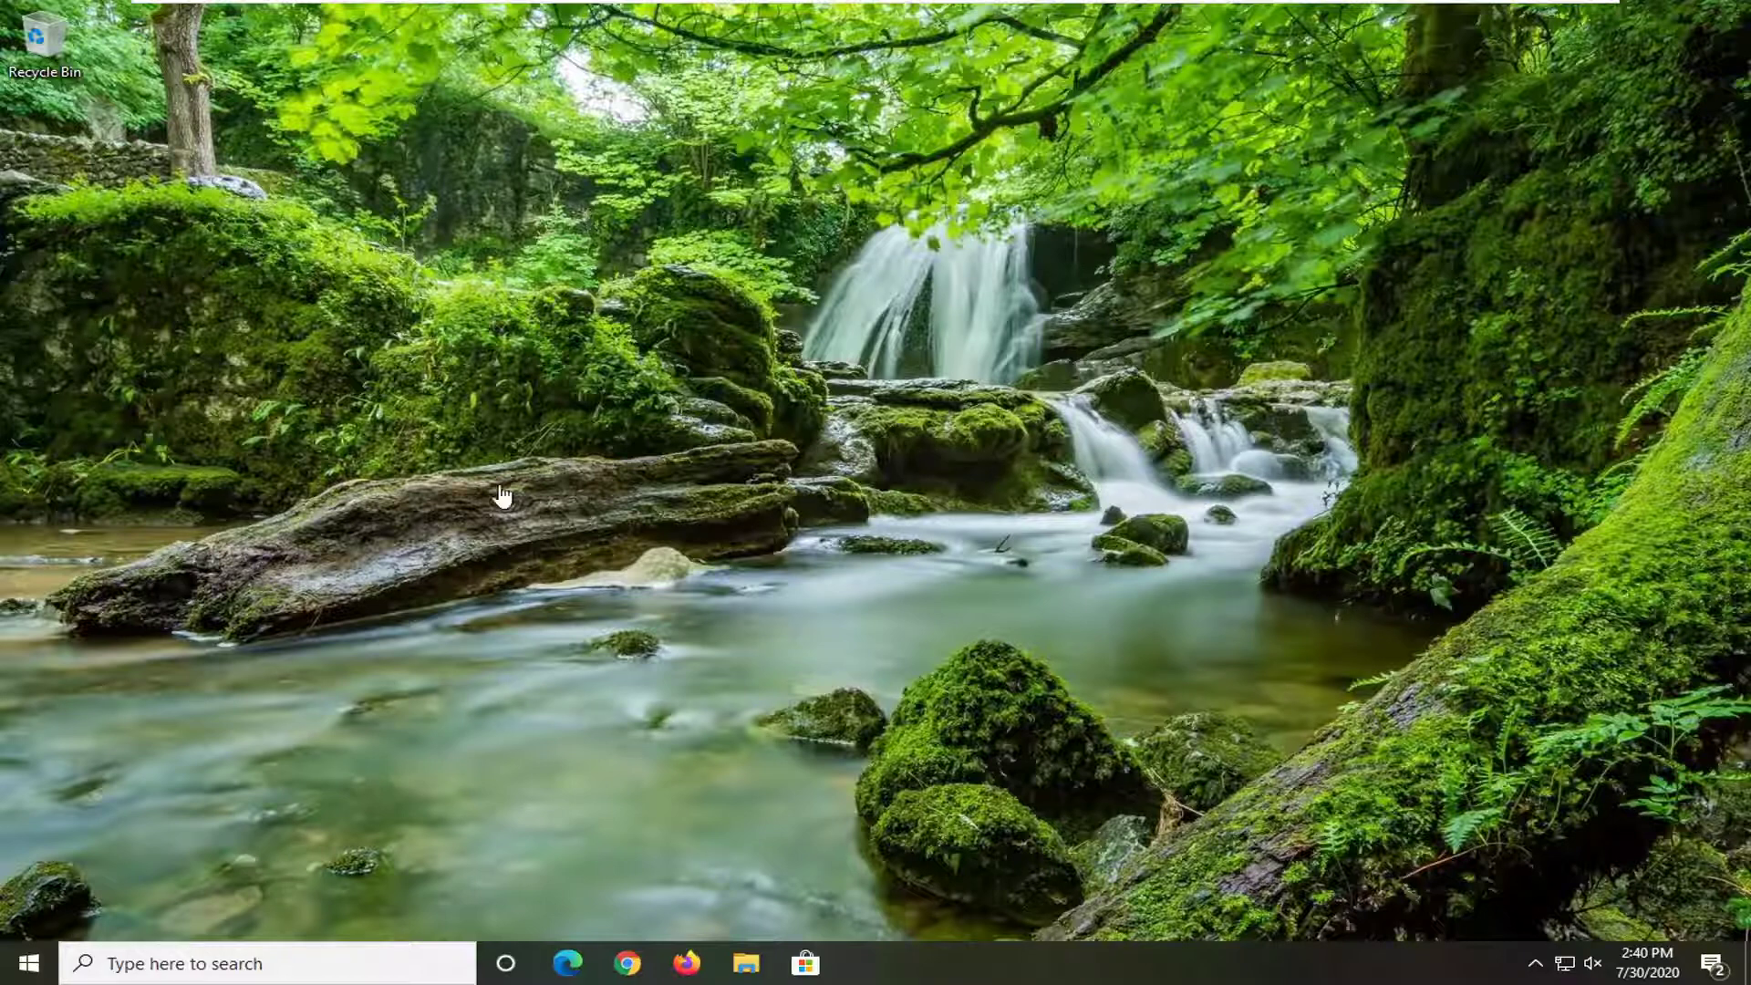
# Search the Start menu for 'troubleshoot' and open the Troubleshoot settings page.
pyautogui.click(32, 967)
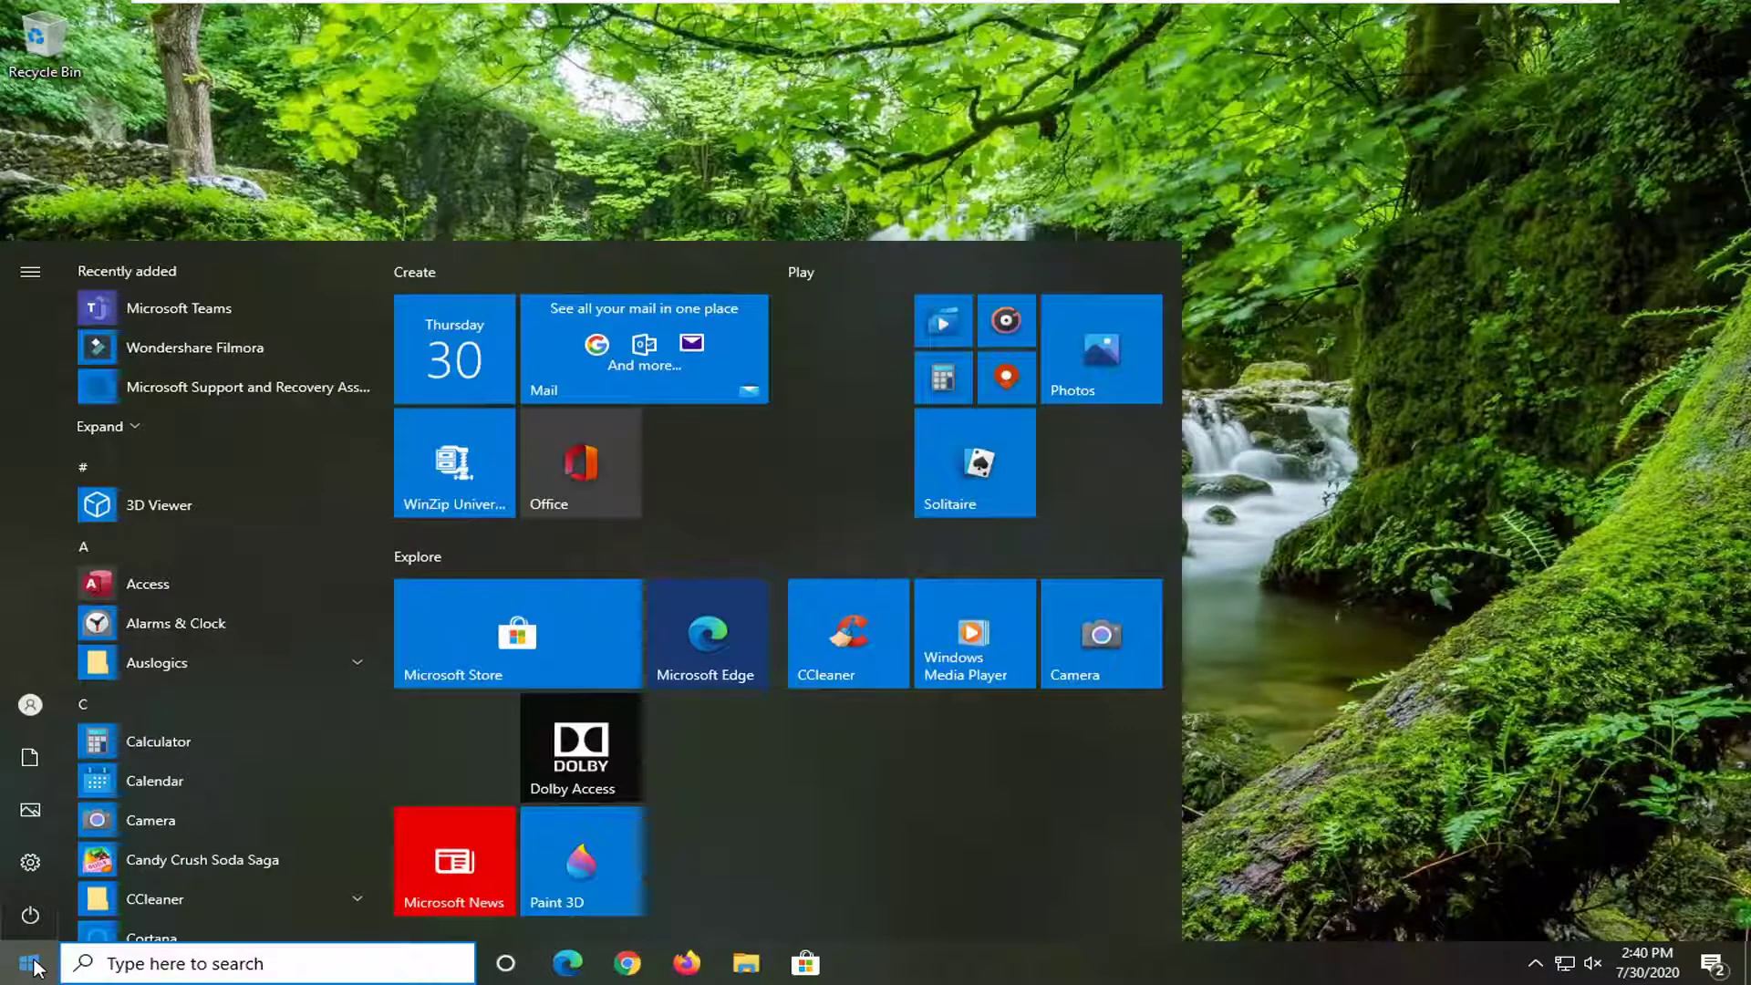
pyautogui.write('trou')
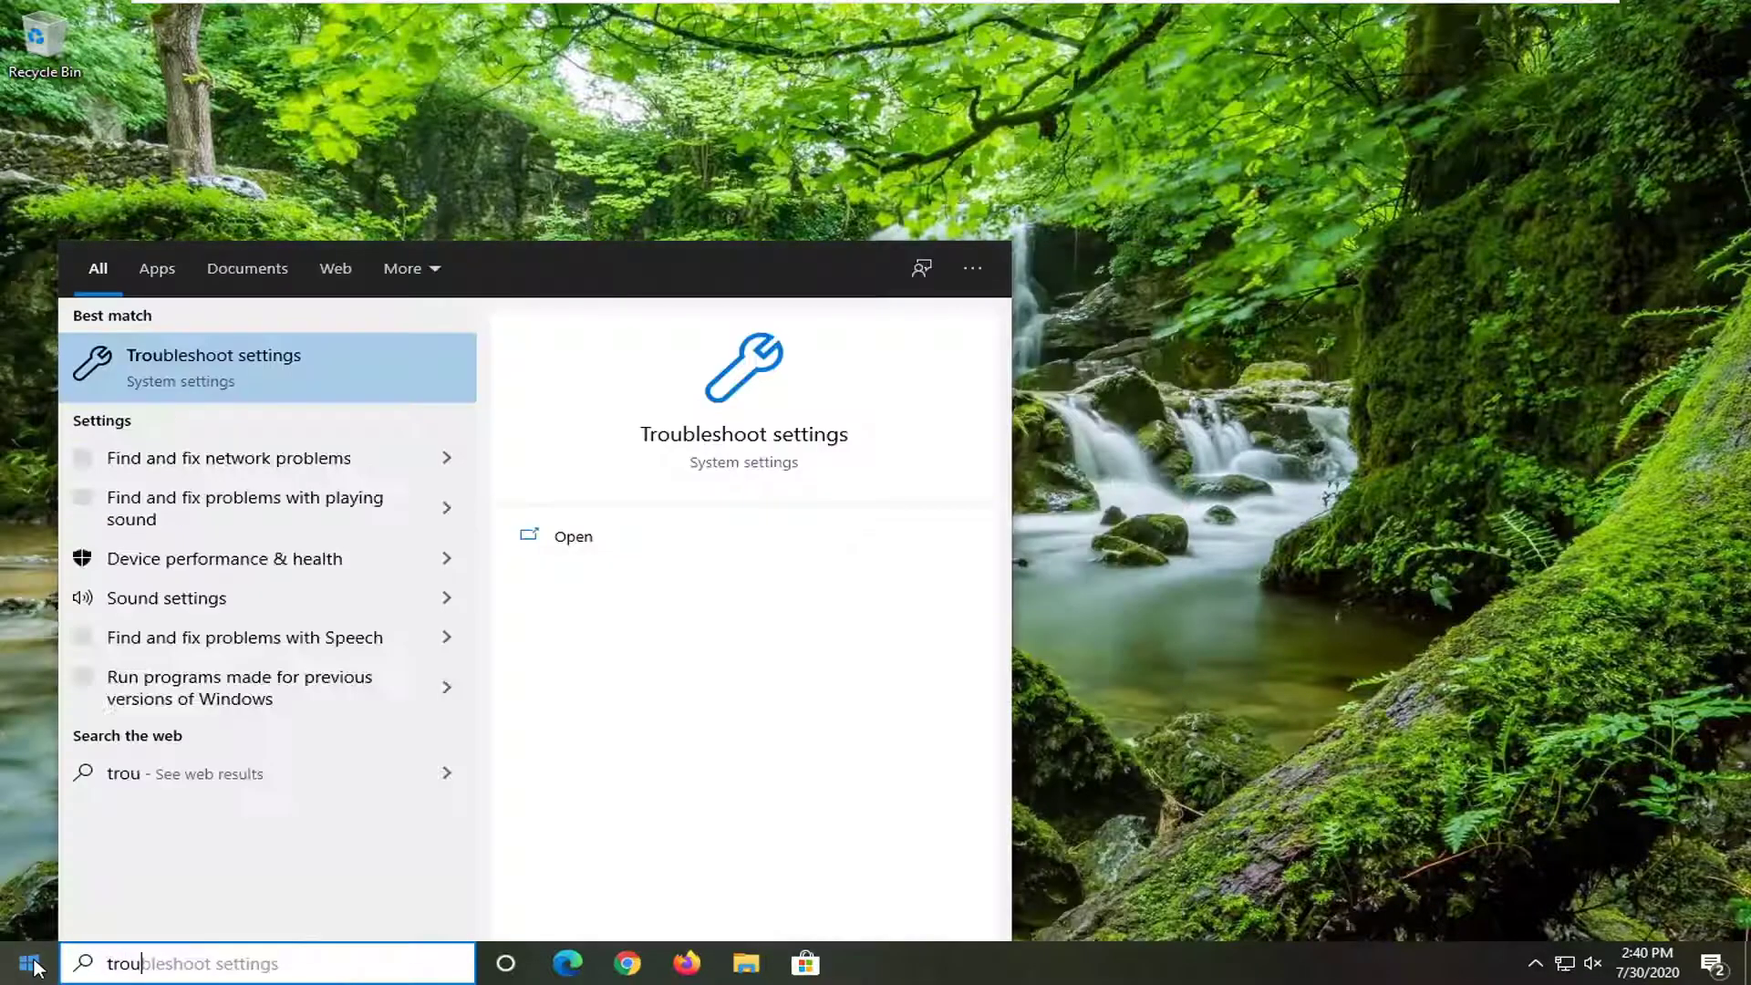
pyautogui.write('blesho')
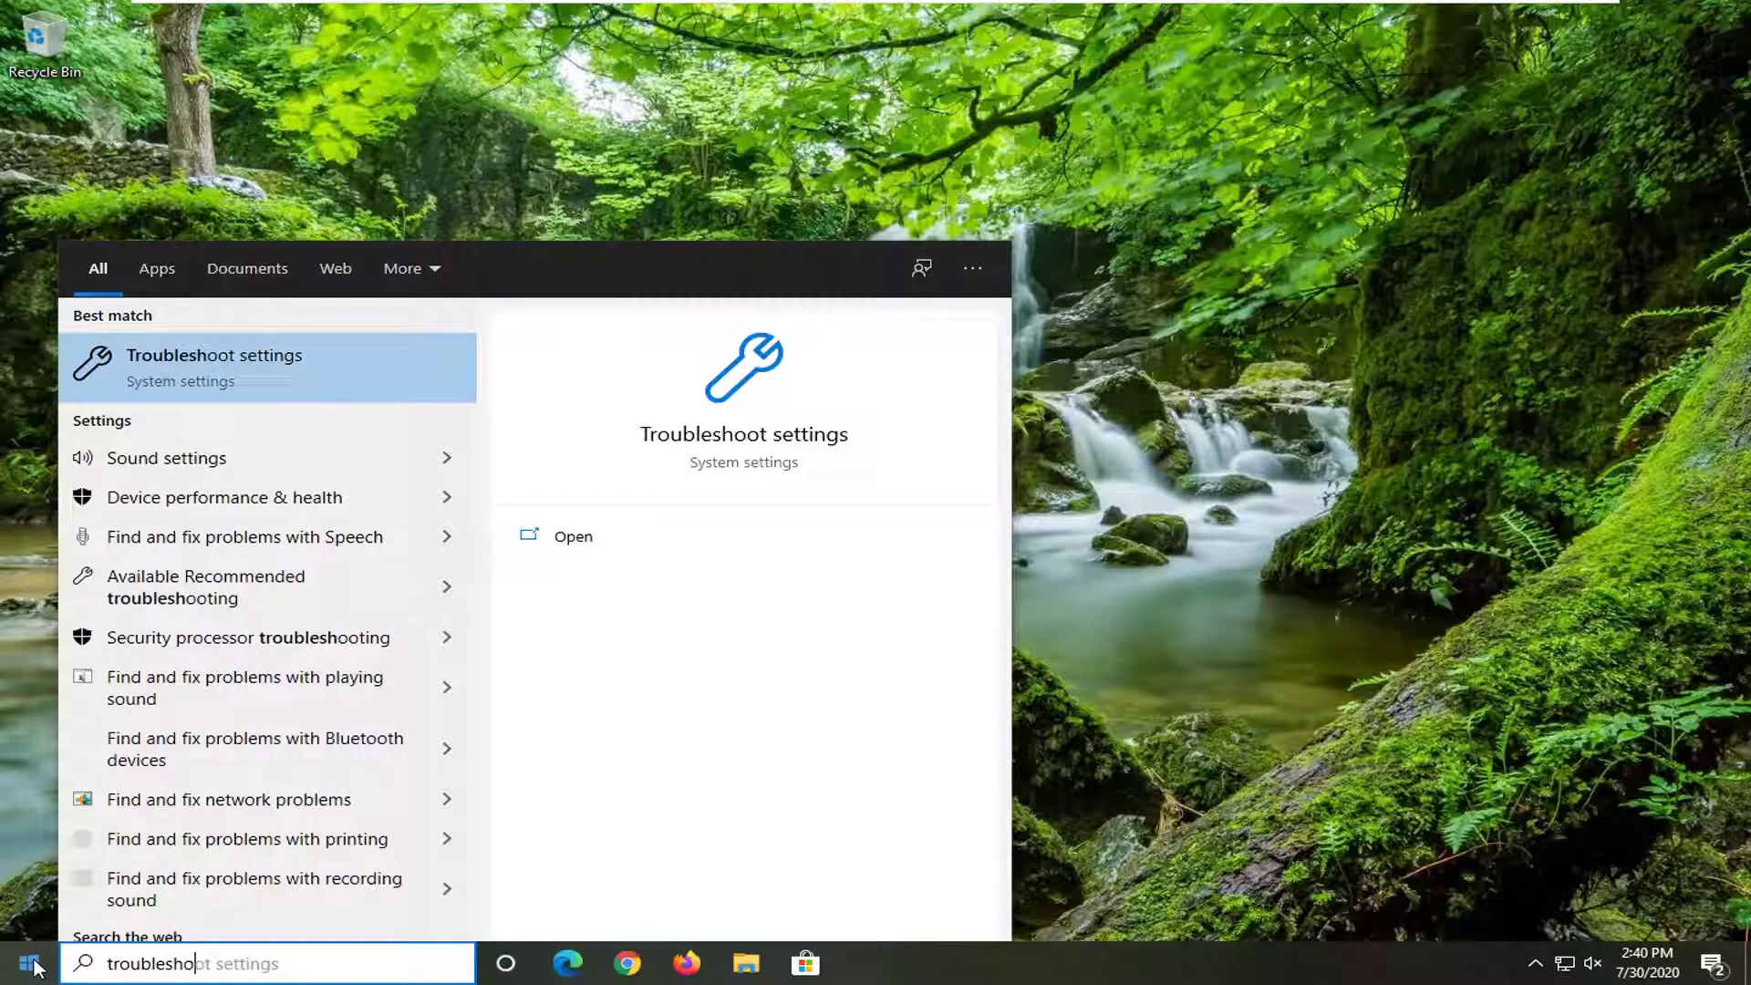
pyautogui.write('ot')
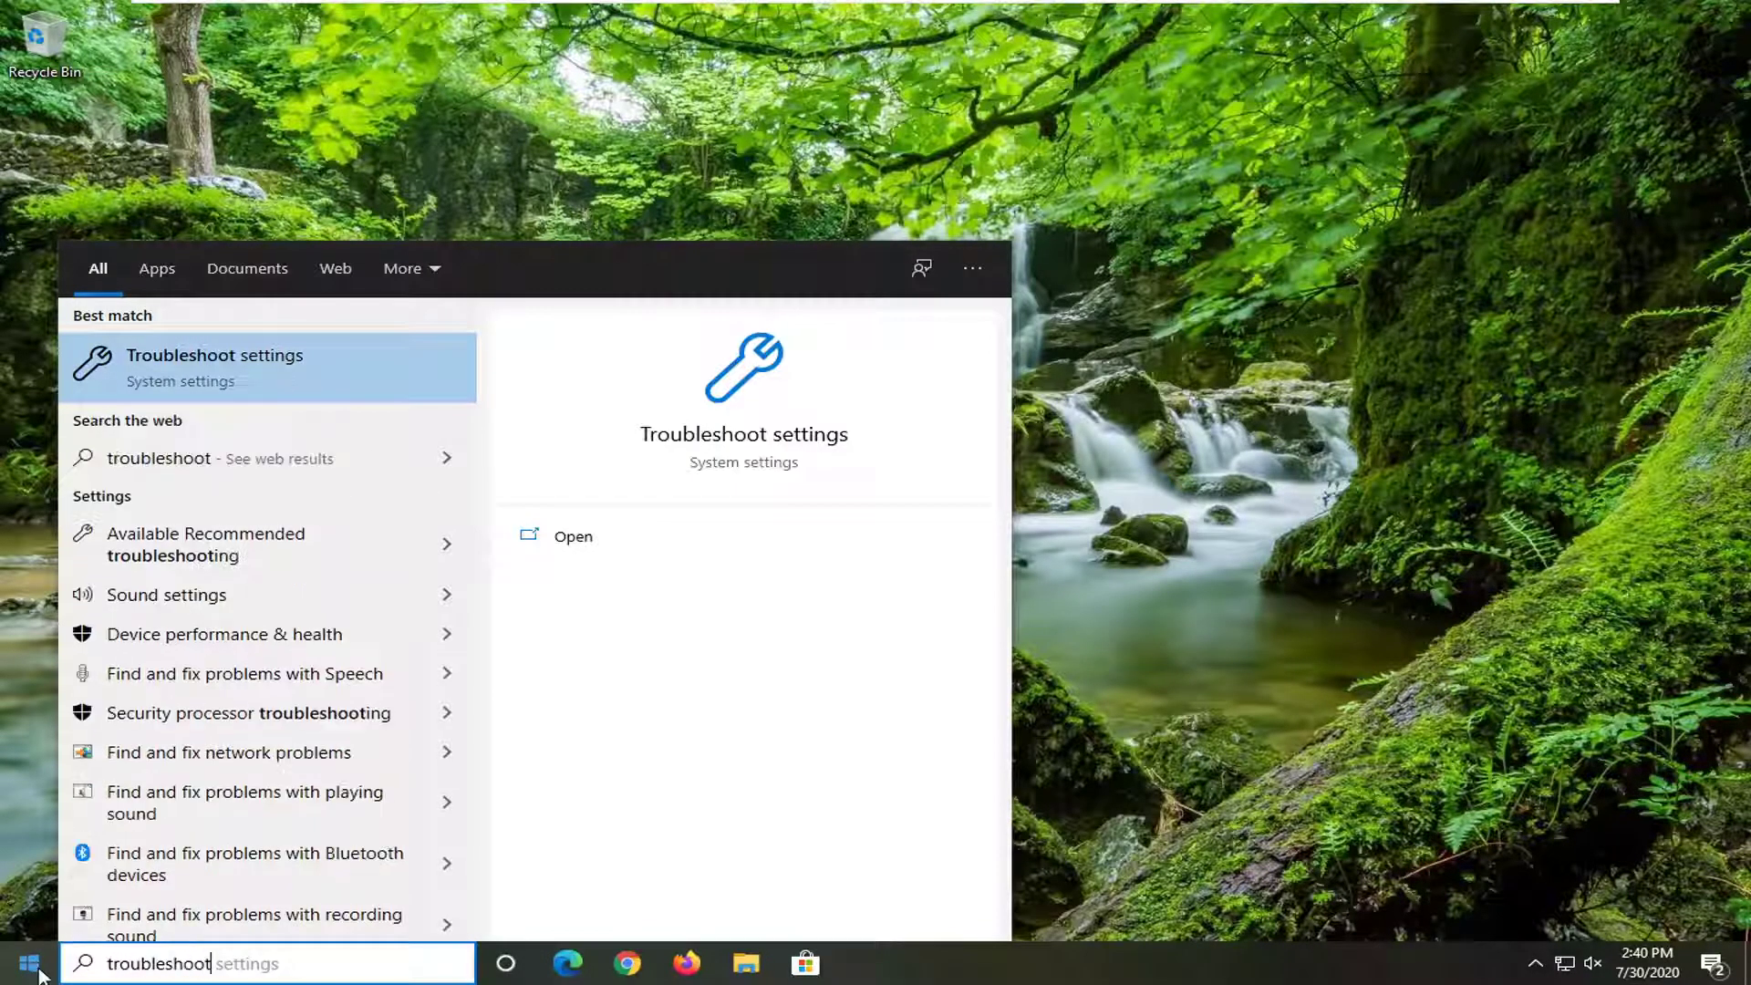
pyautogui.click(214, 378)
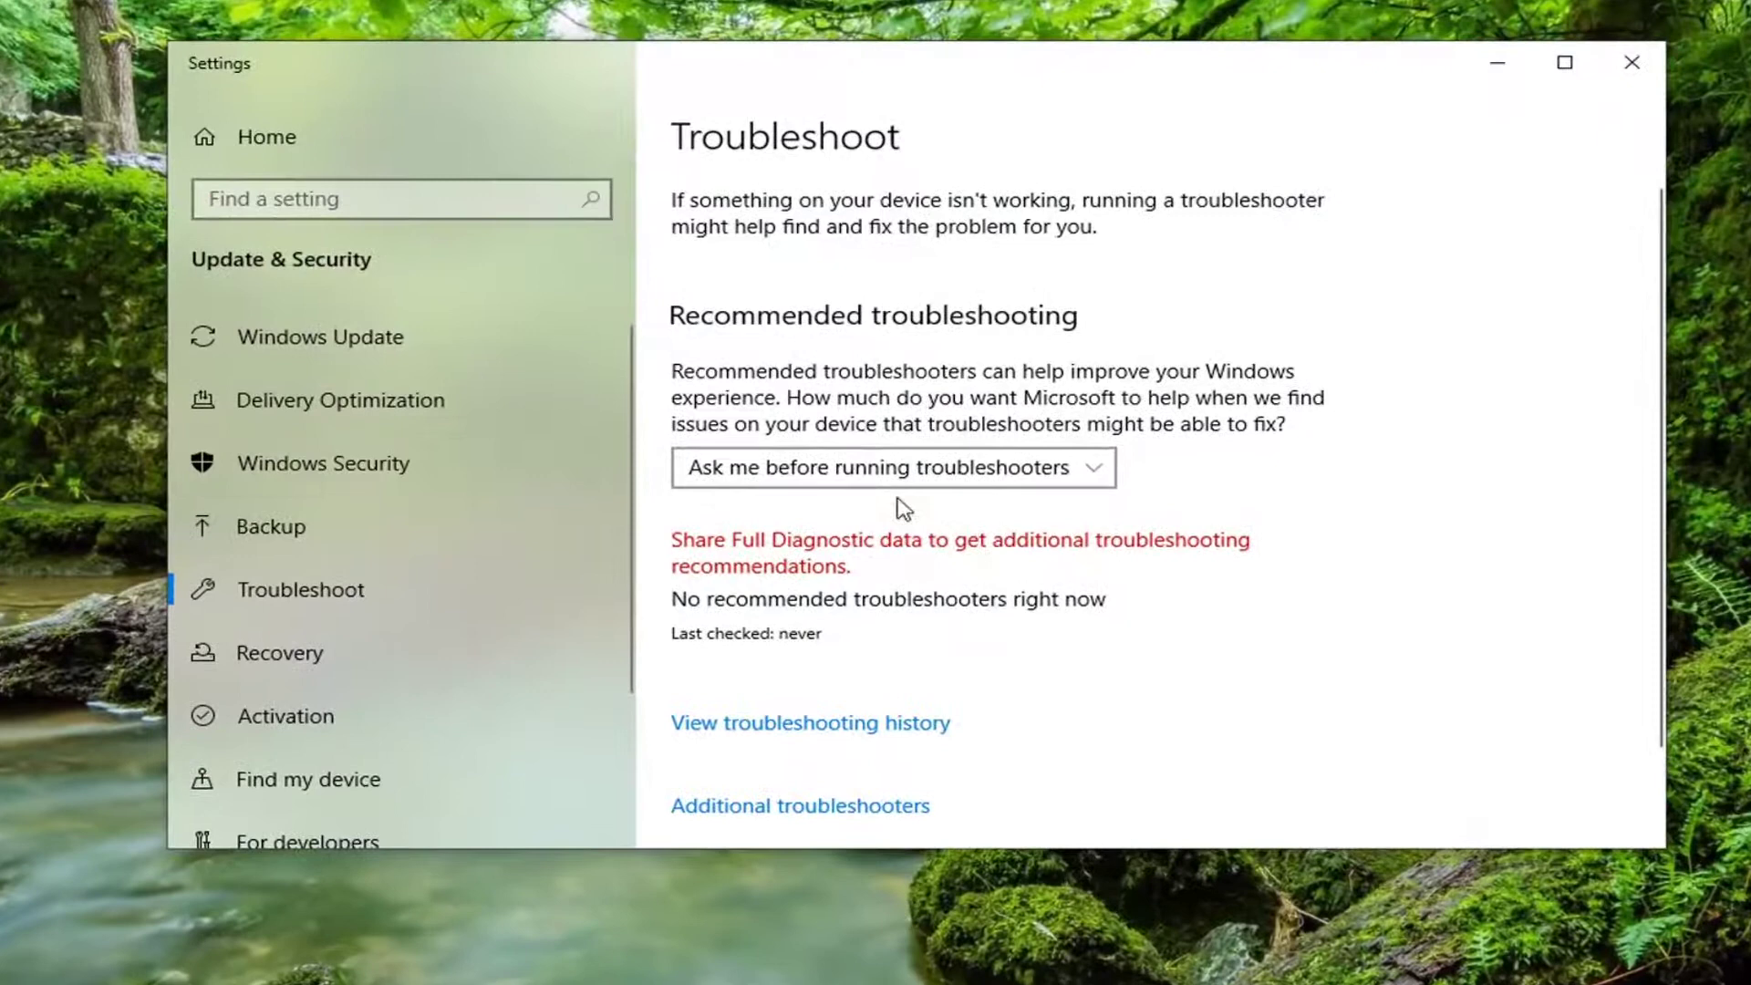
pyautogui.scroll(-2, 868, 686)
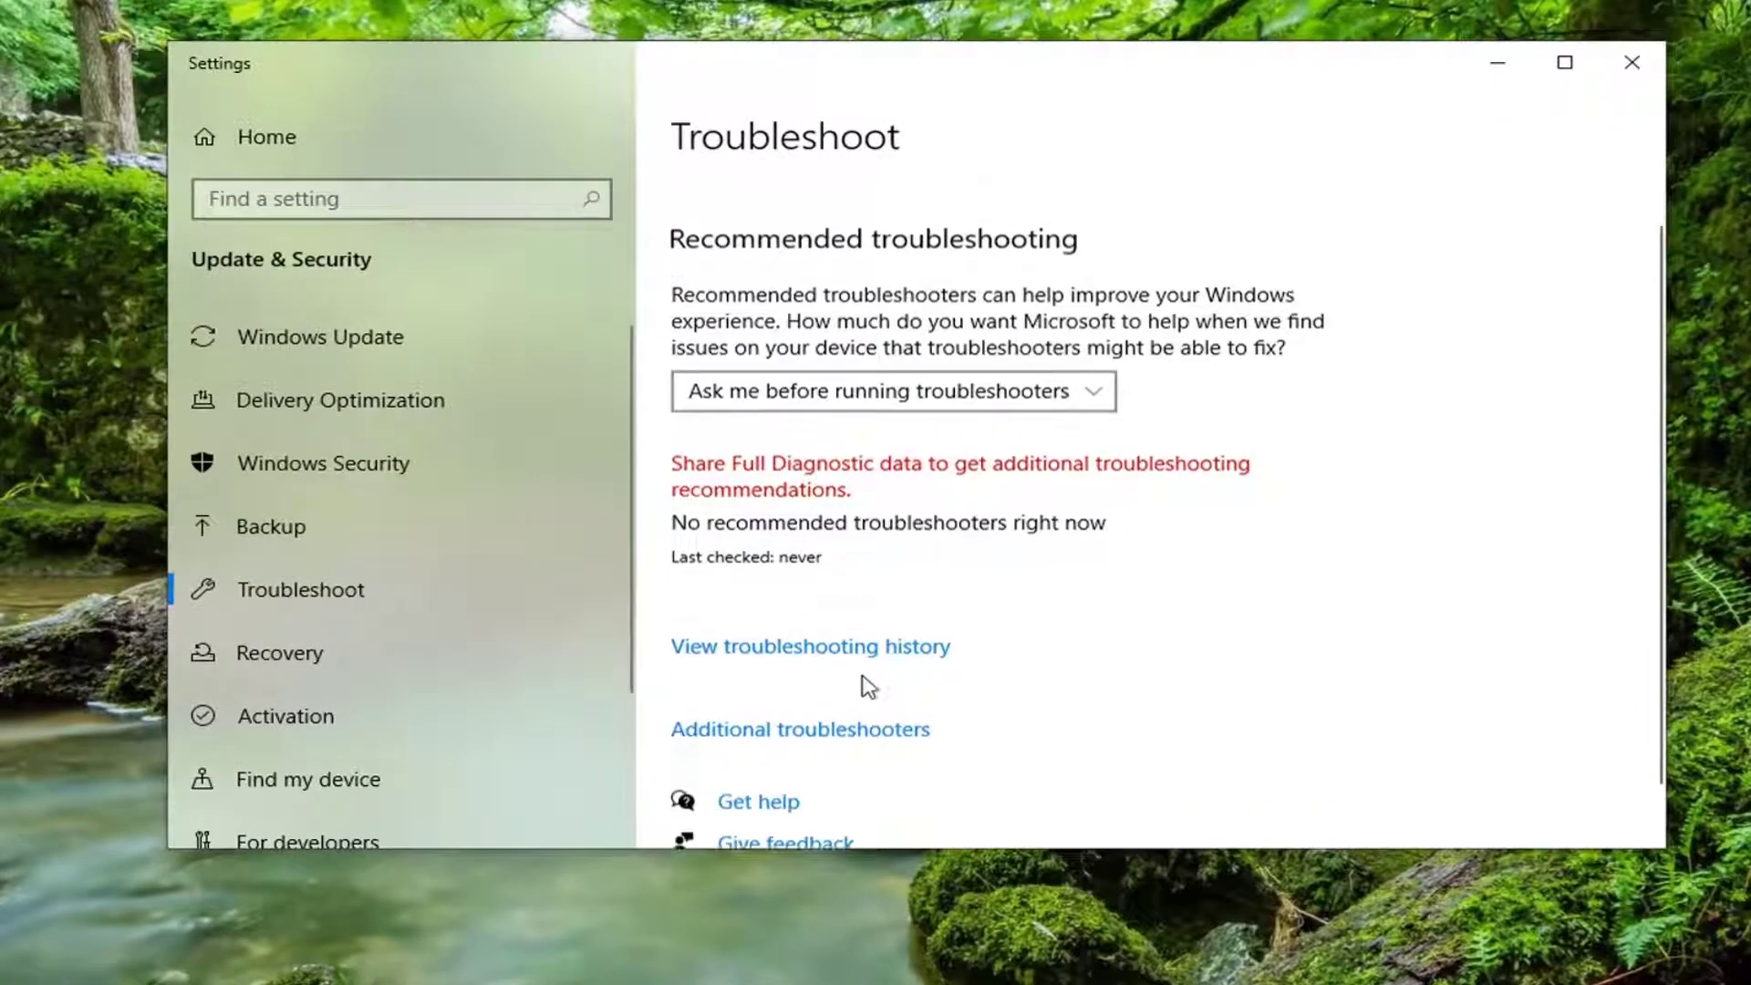
# Run the Keyboard troubleshooter from Additional troubleshooters and close its no-changes-needed results.
pyautogui.click(784, 701)
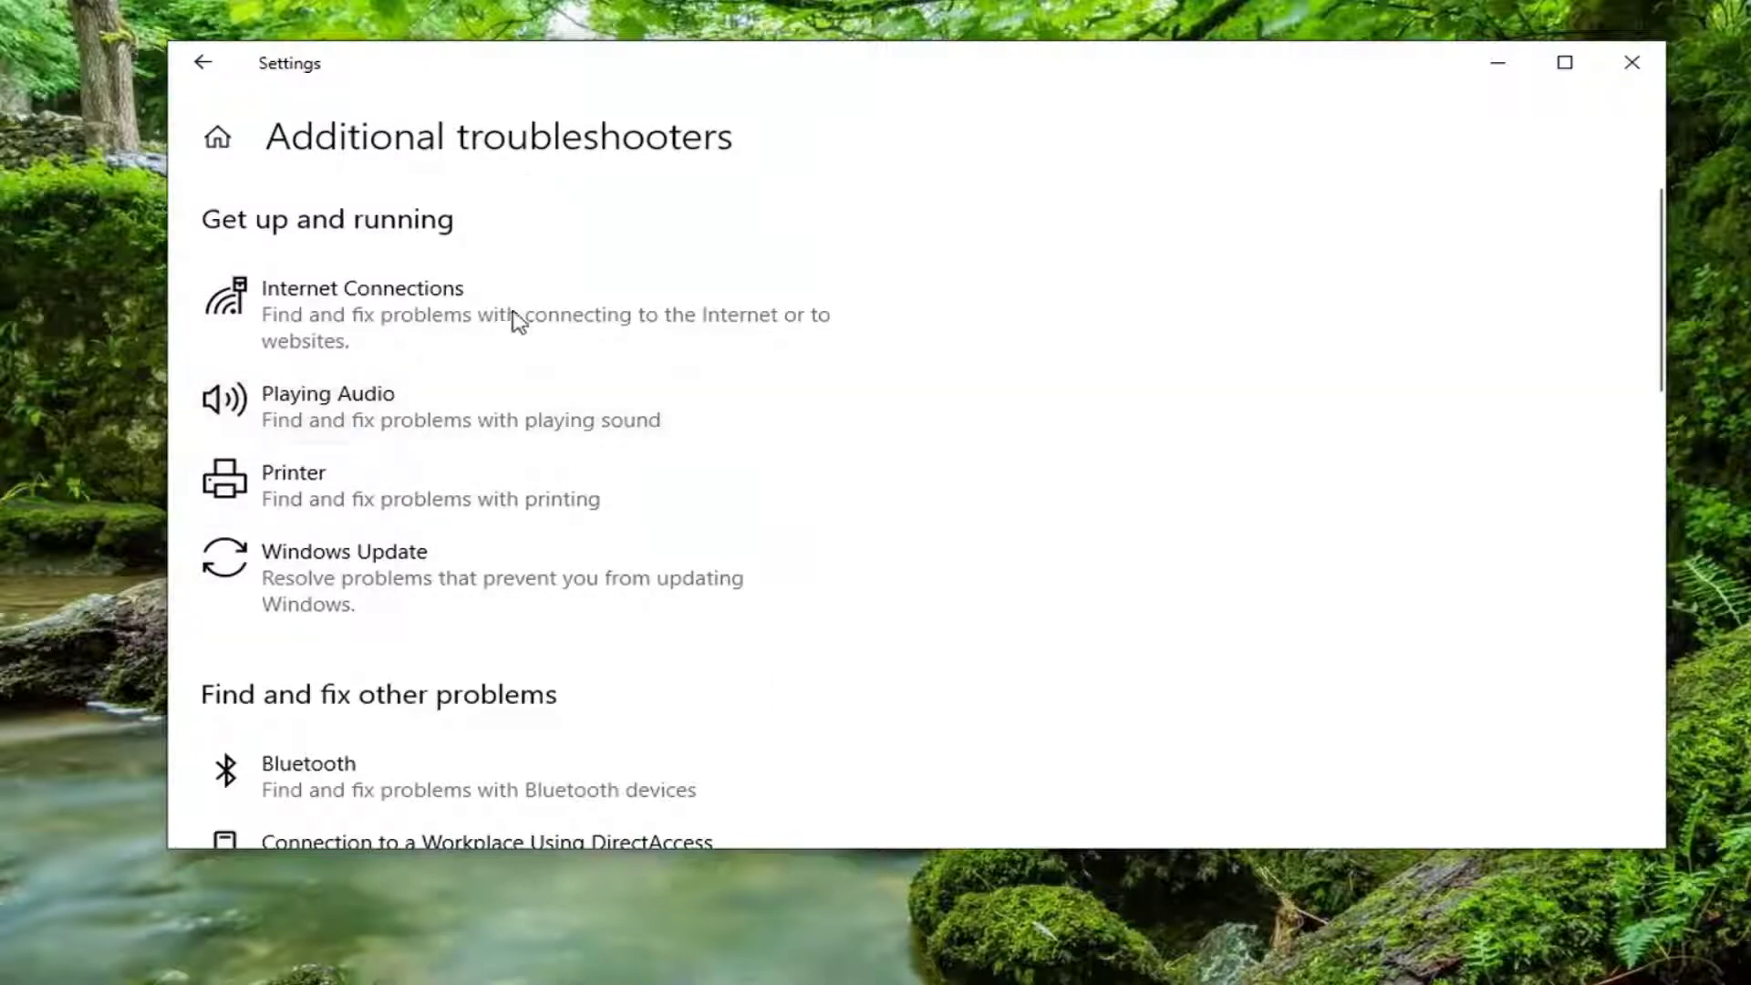
pyautogui.scroll(-2, 351, 652)
pyautogui.scroll(-3, 344, 647)
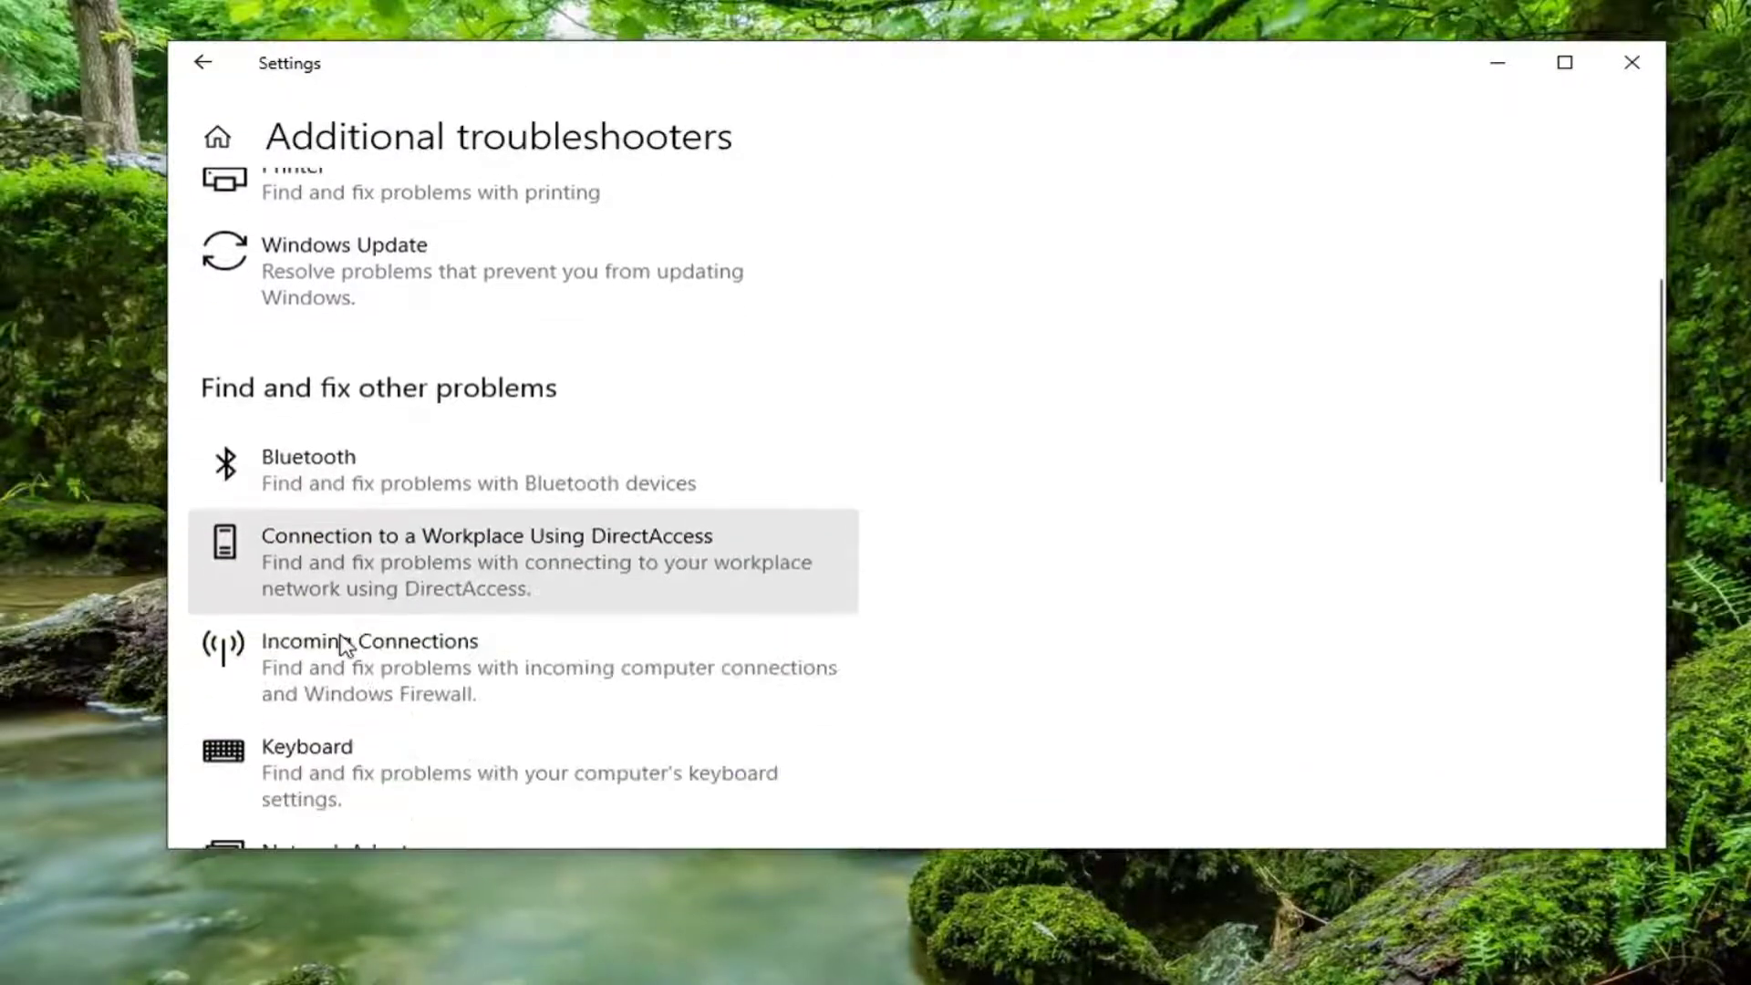
pyautogui.click(305, 697)
pyautogui.scroll(-1, 305, 698)
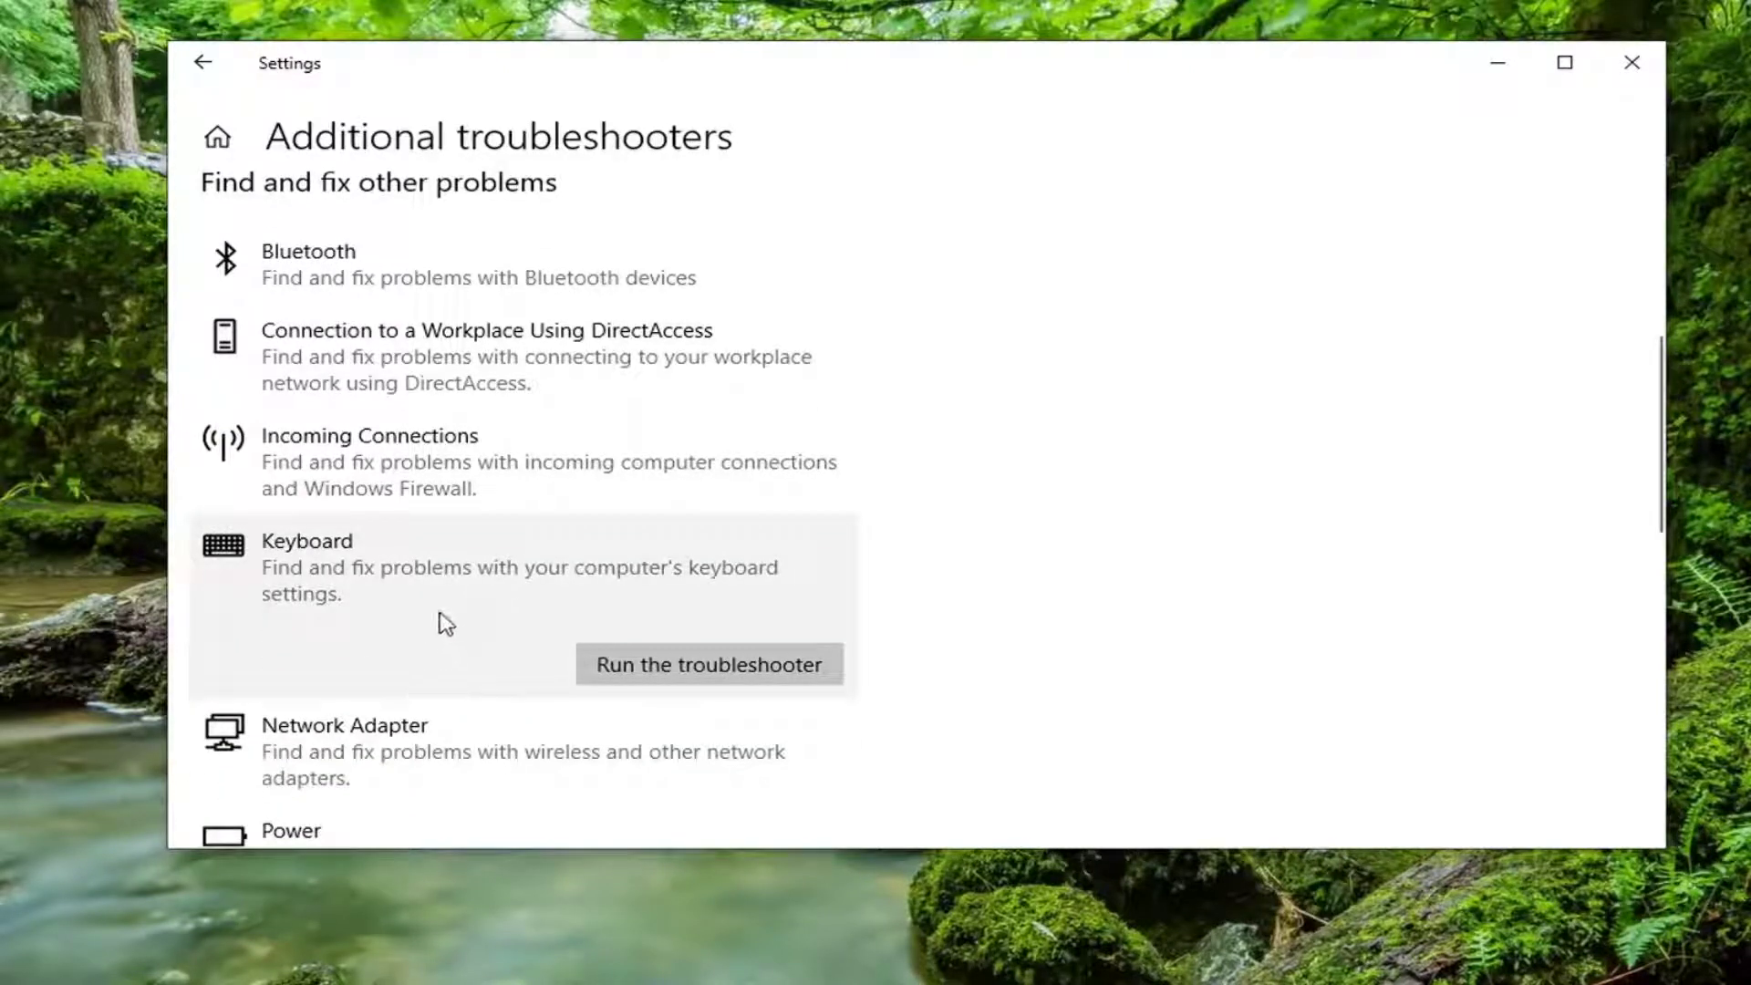
pyautogui.click(688, 670)
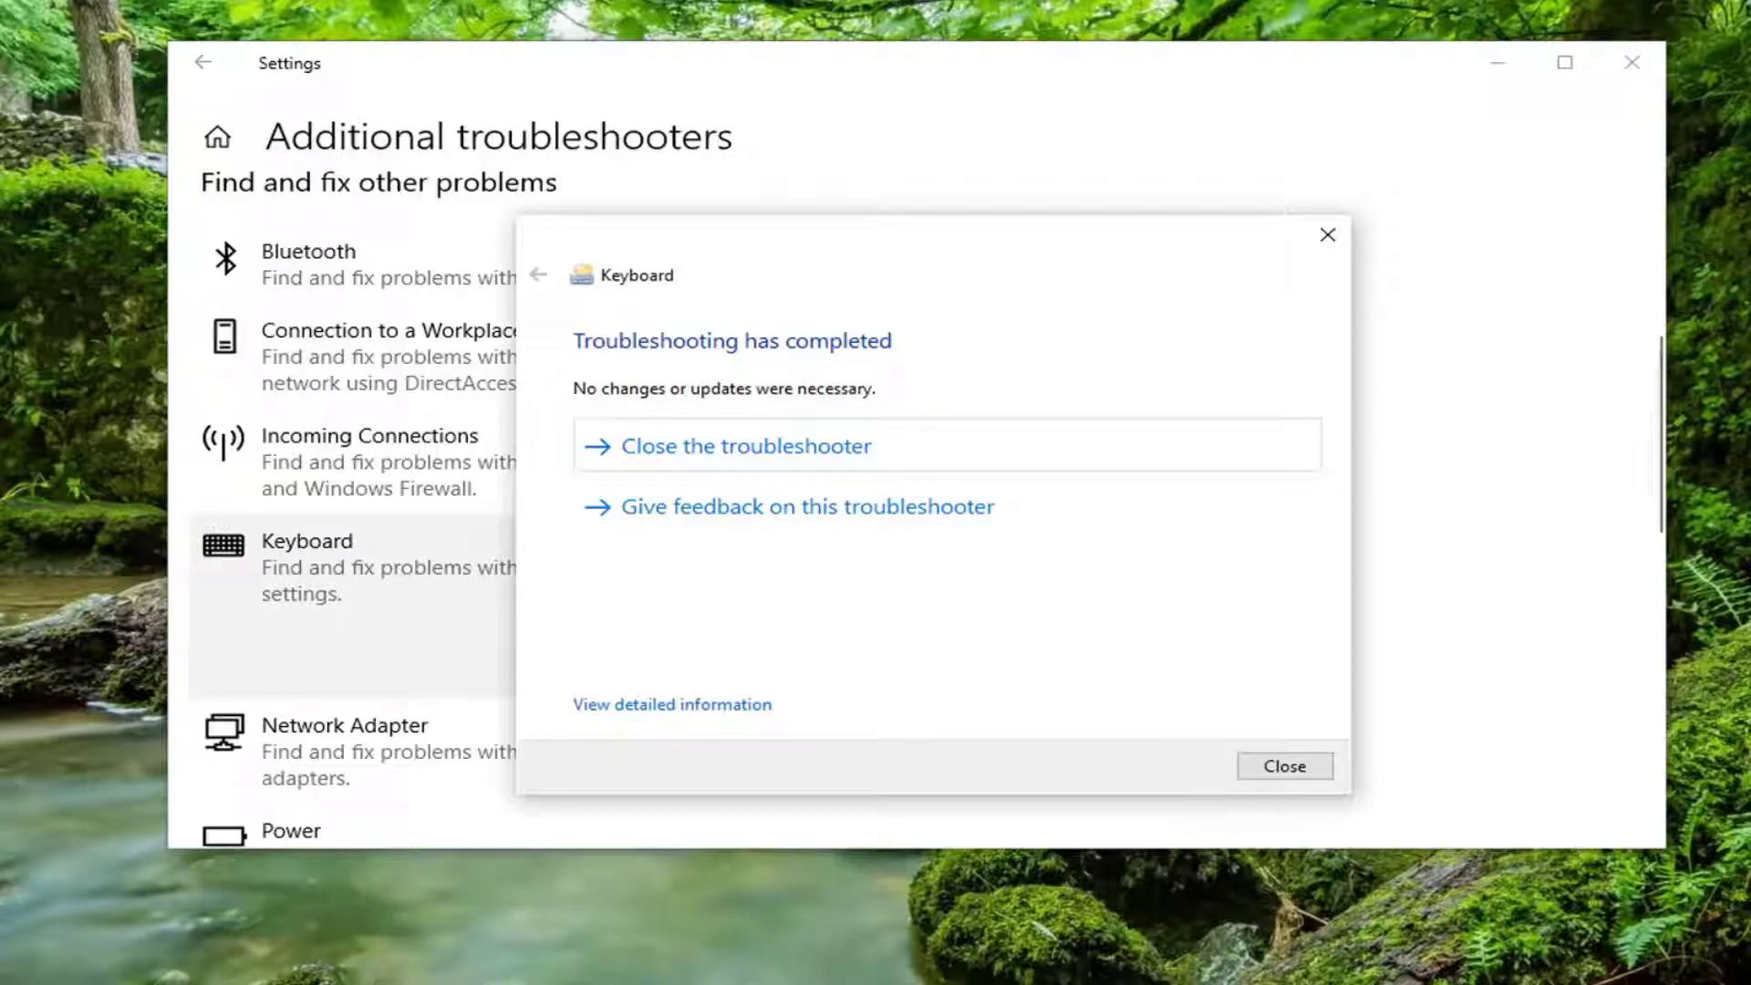
pyautogui.click(1321, 766)
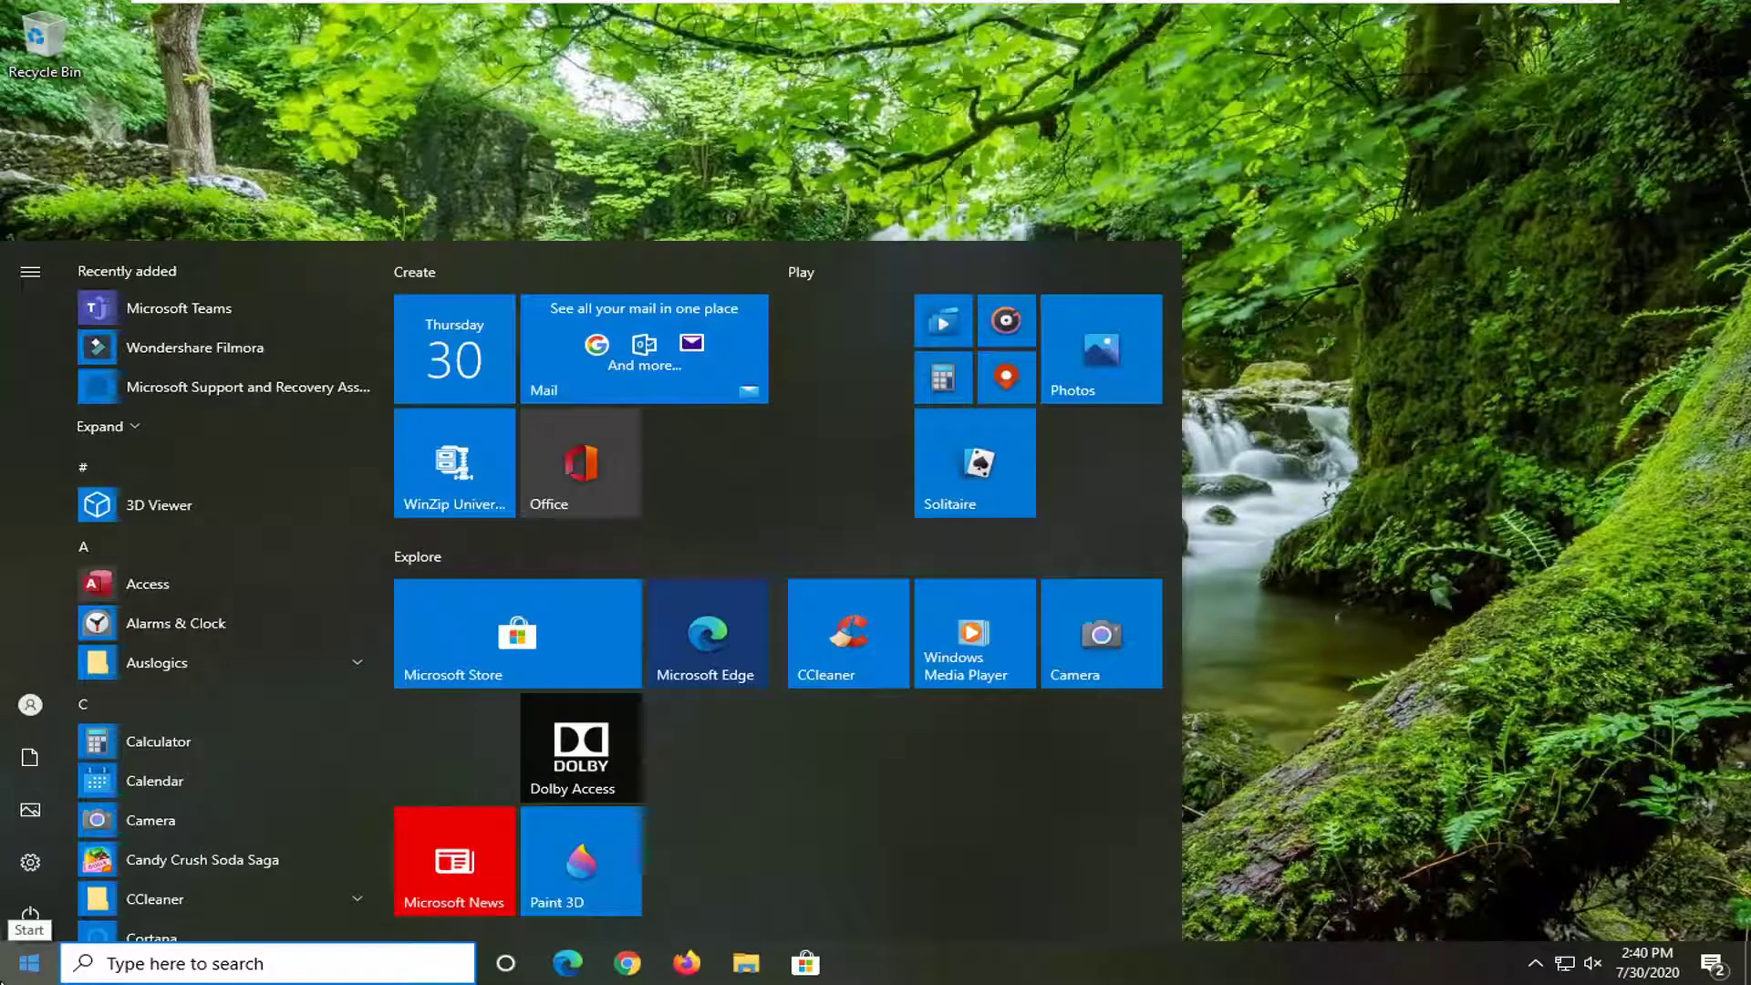
# Search for 'device manager' and open the Device Manager best match.
pyautogui.write('device manage')
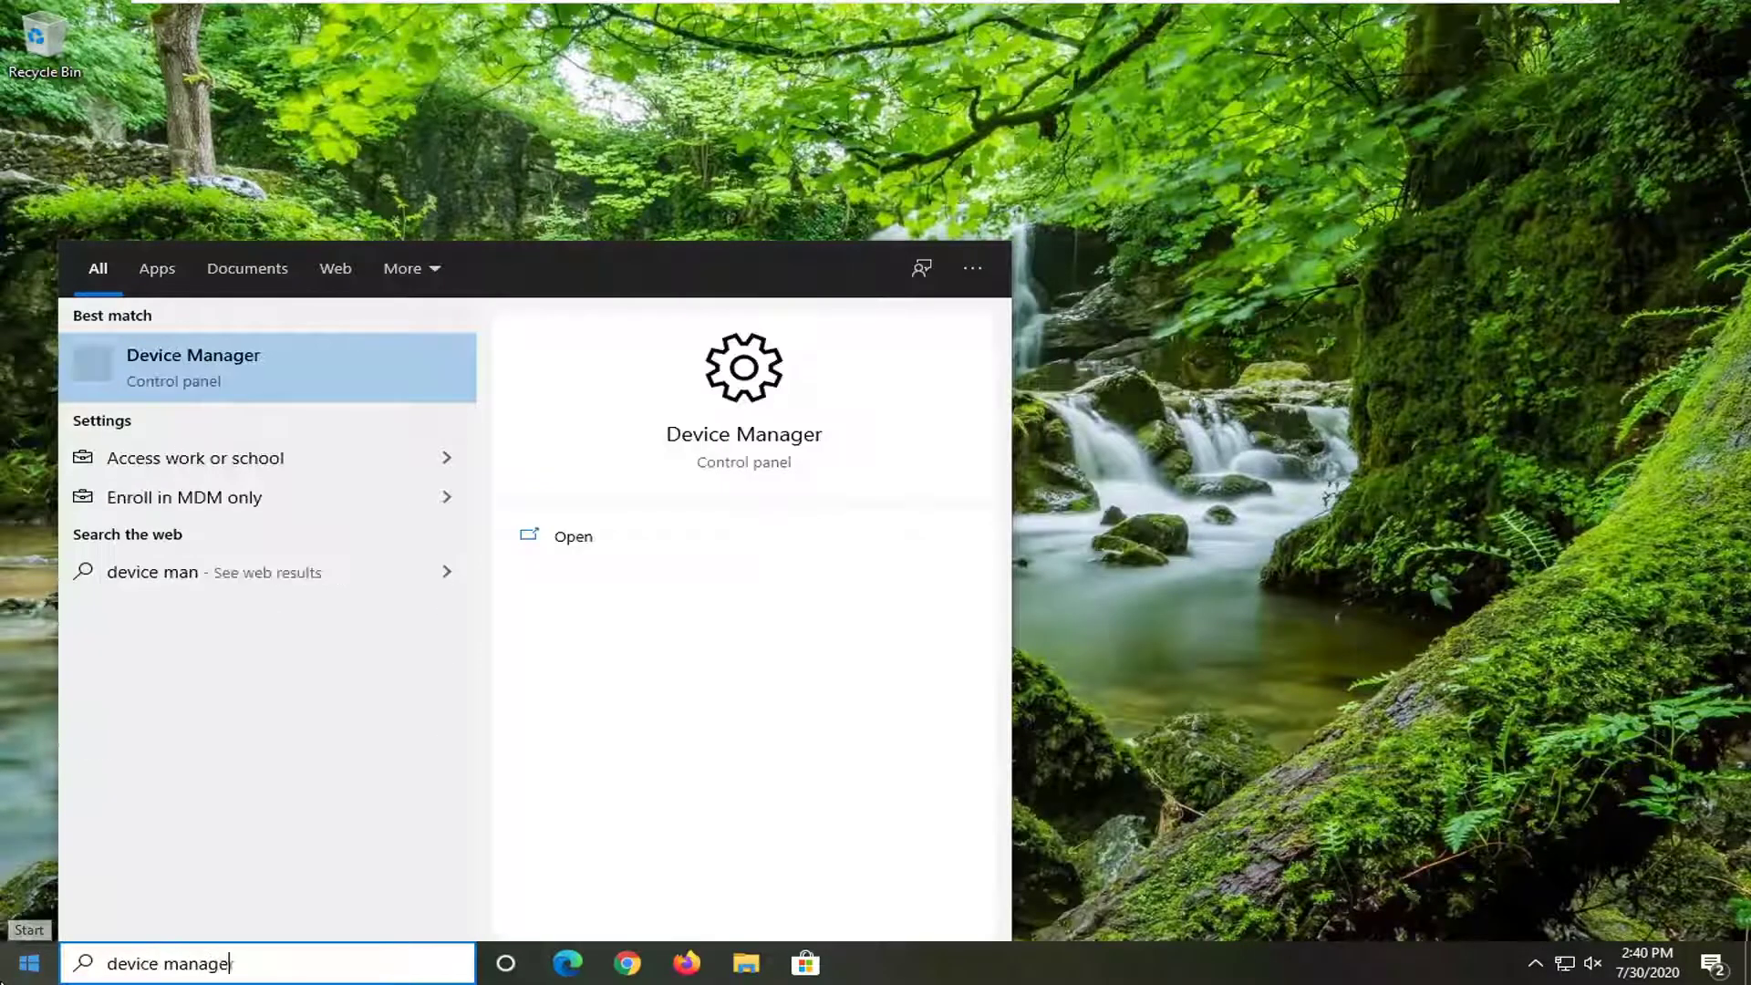
pyautogui.write('r')
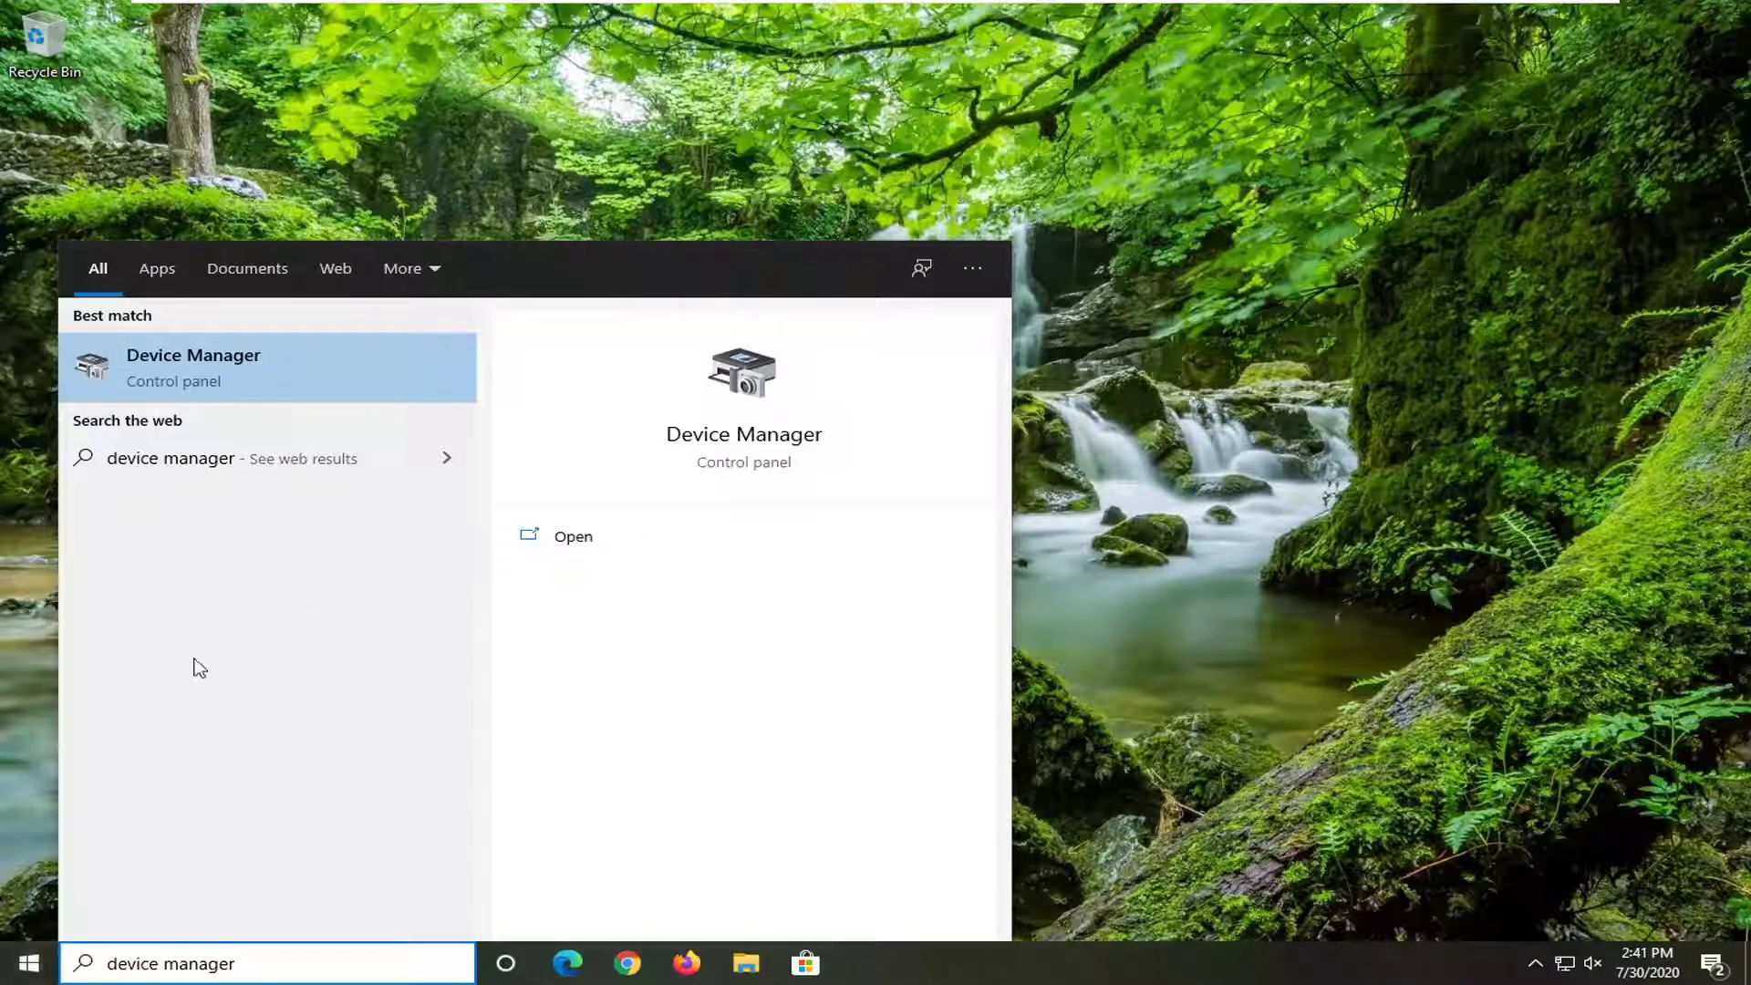
pyautogui.click(326, 370)
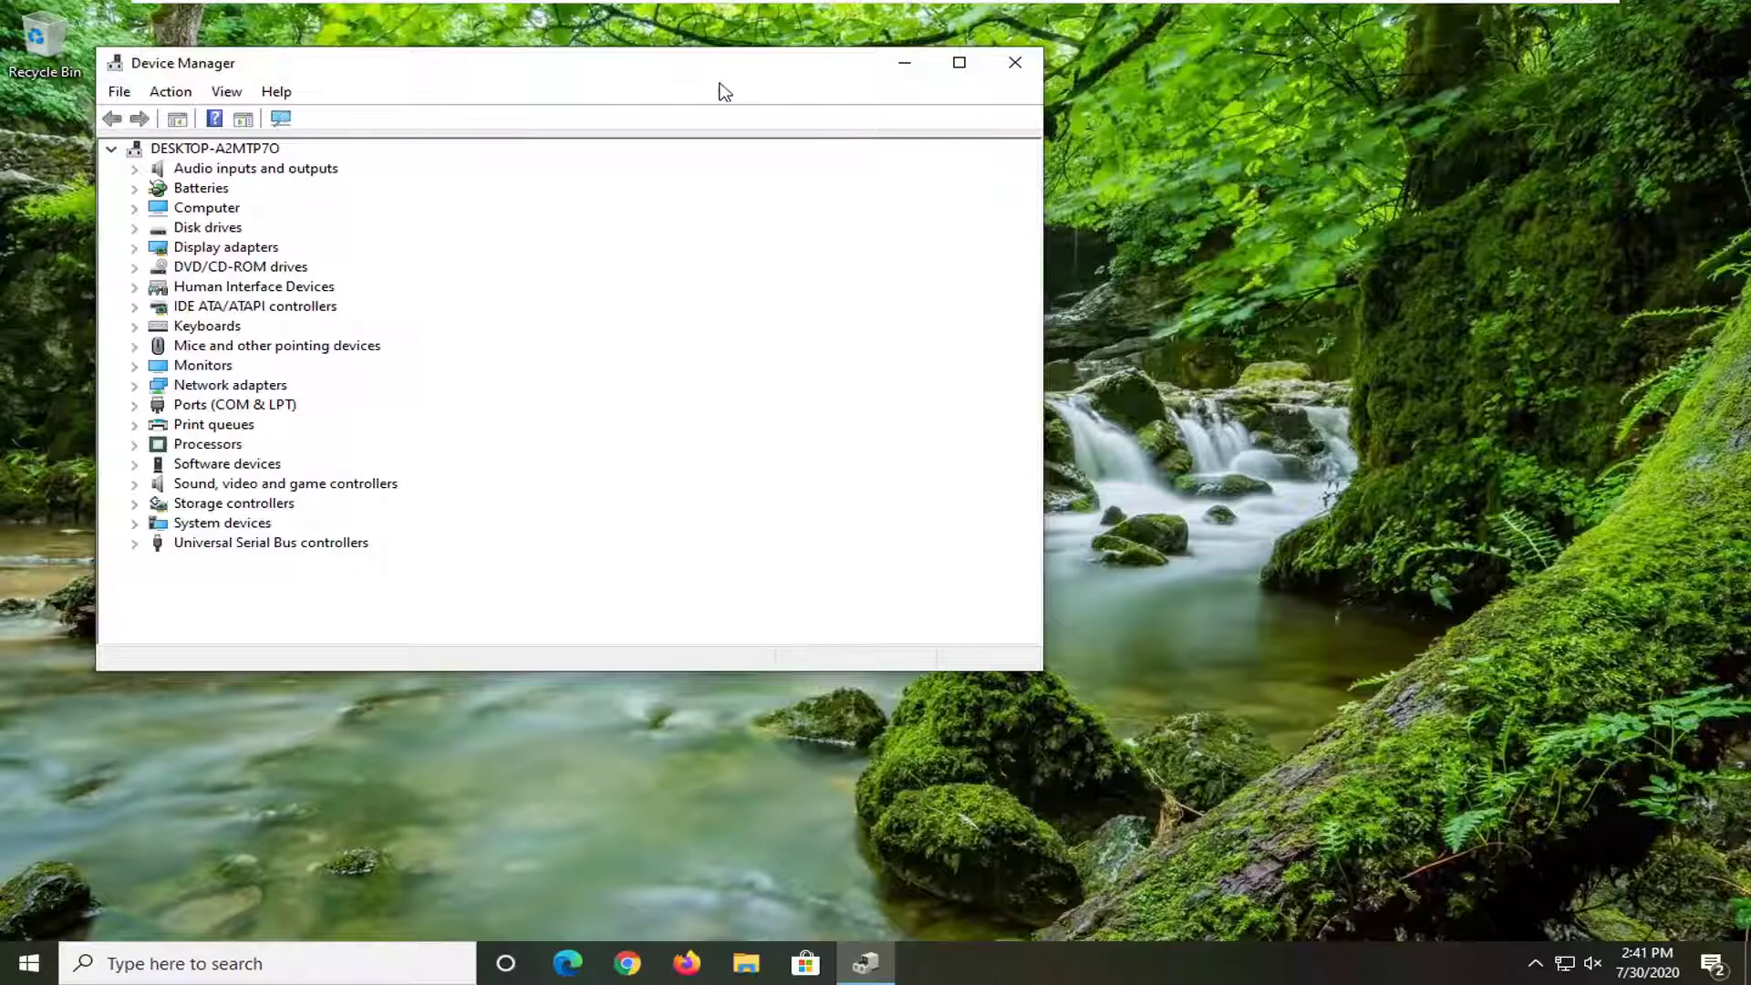
# Expand Keyboards and start a driver update for the Standard PS/2 Keyboard.
pyautogui.moveTo(790, 73); pyautogui.dragTo(1042, 93)
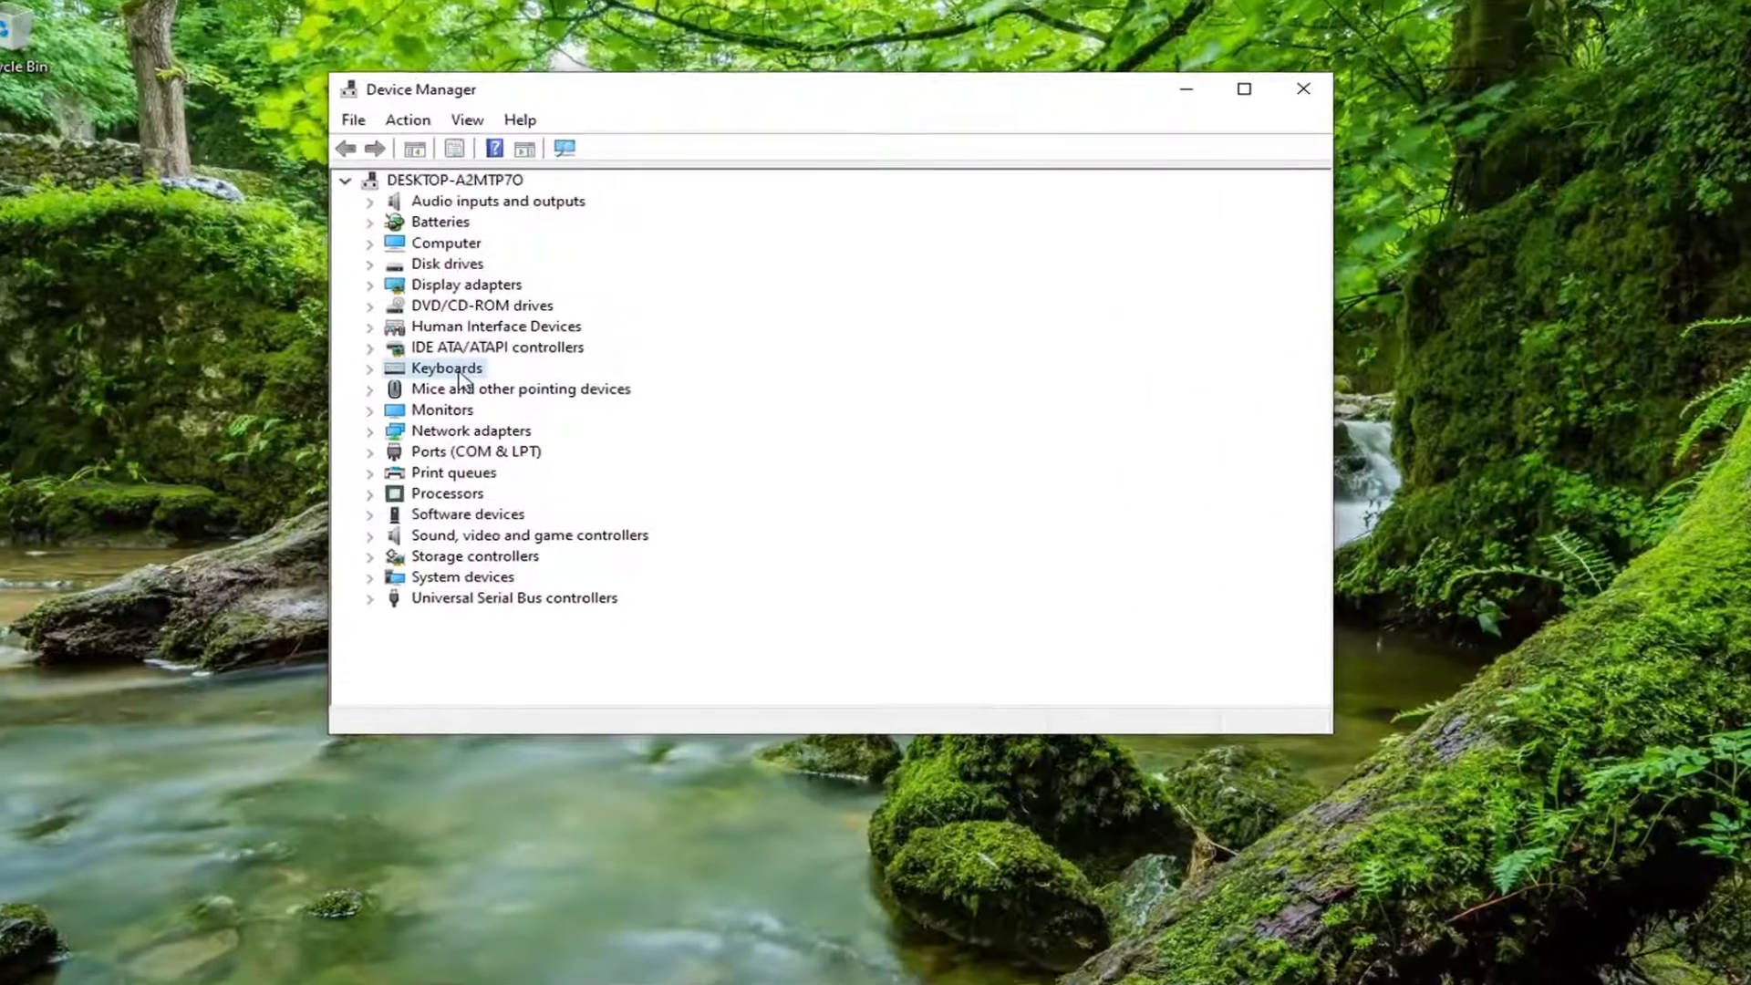
pyautogui.doubleClick(458, 371)
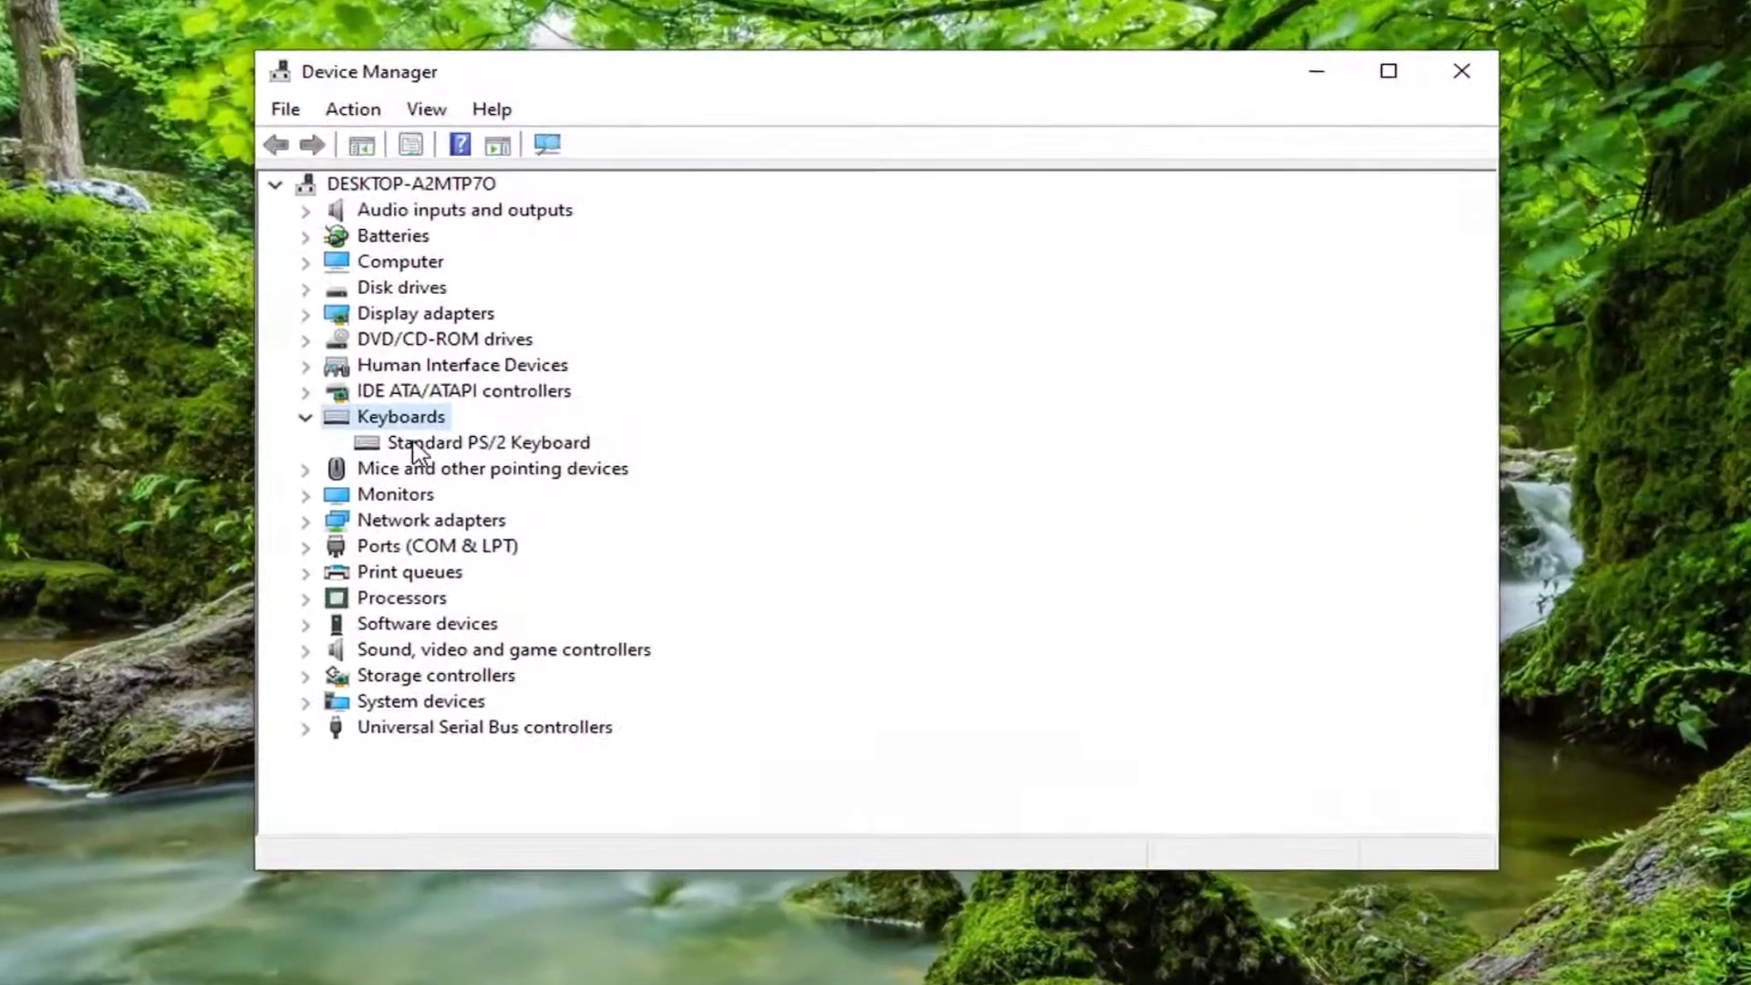
pyautogui.click(456, 391)
pyautogui.rightClick(415, 448)
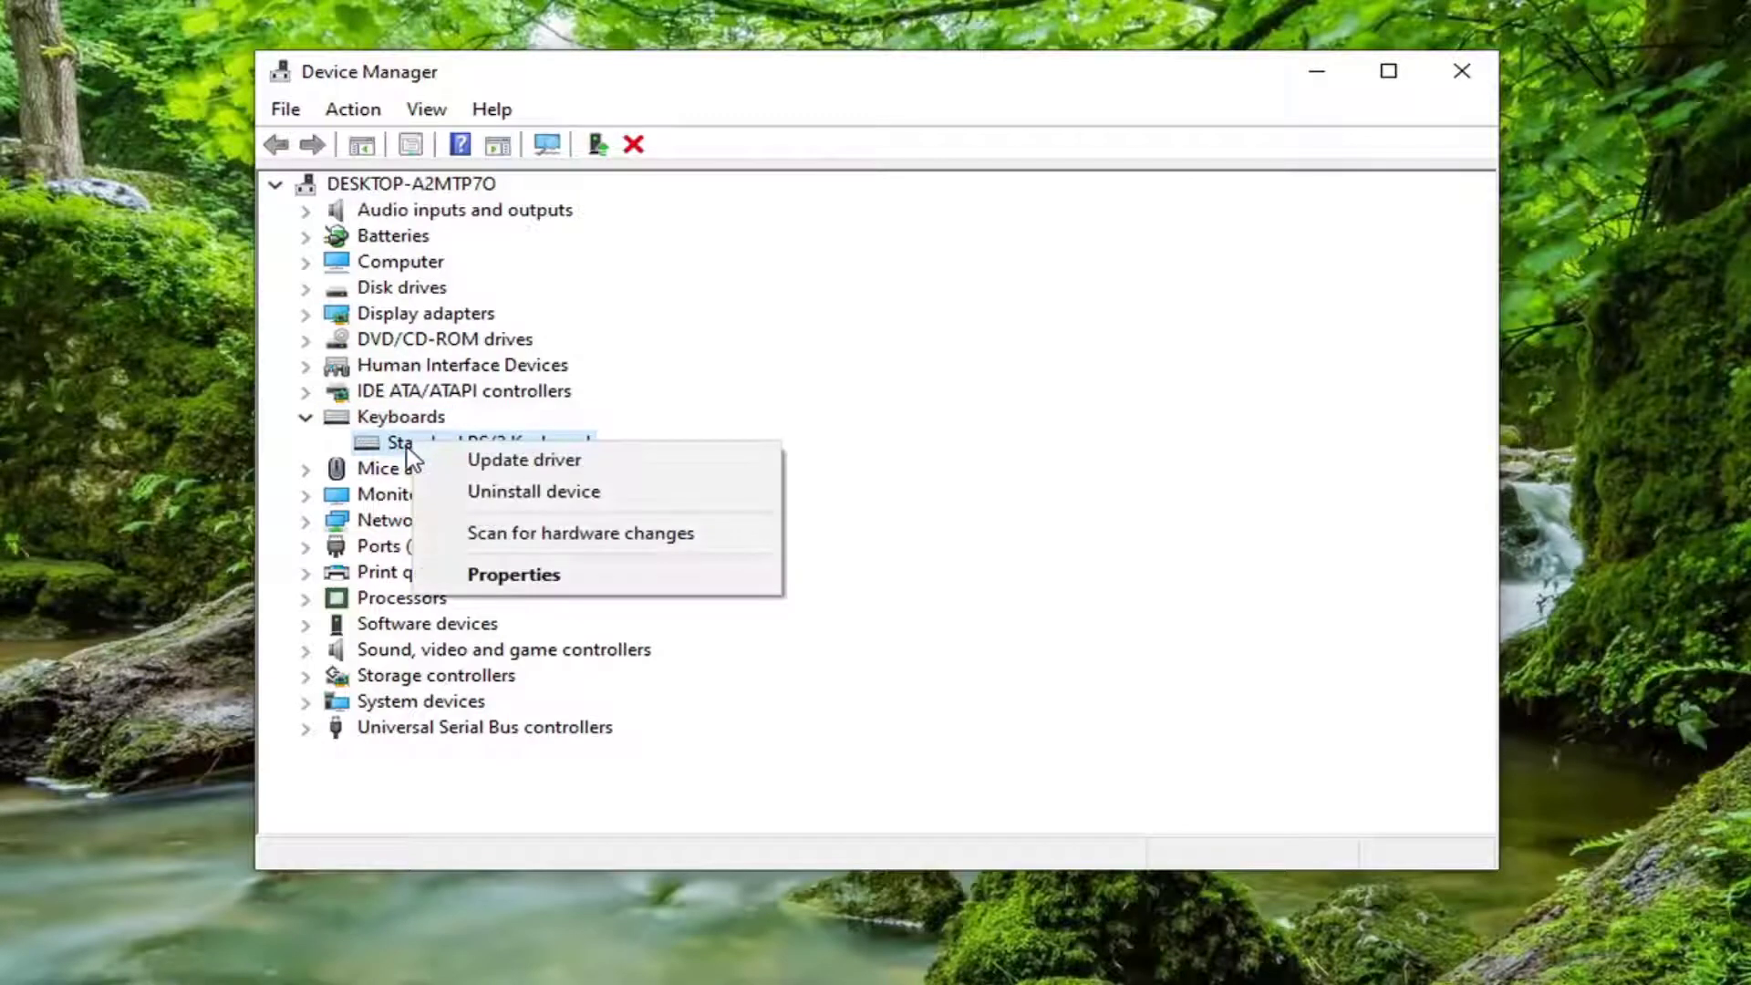
pyautogui.click(481, 462)
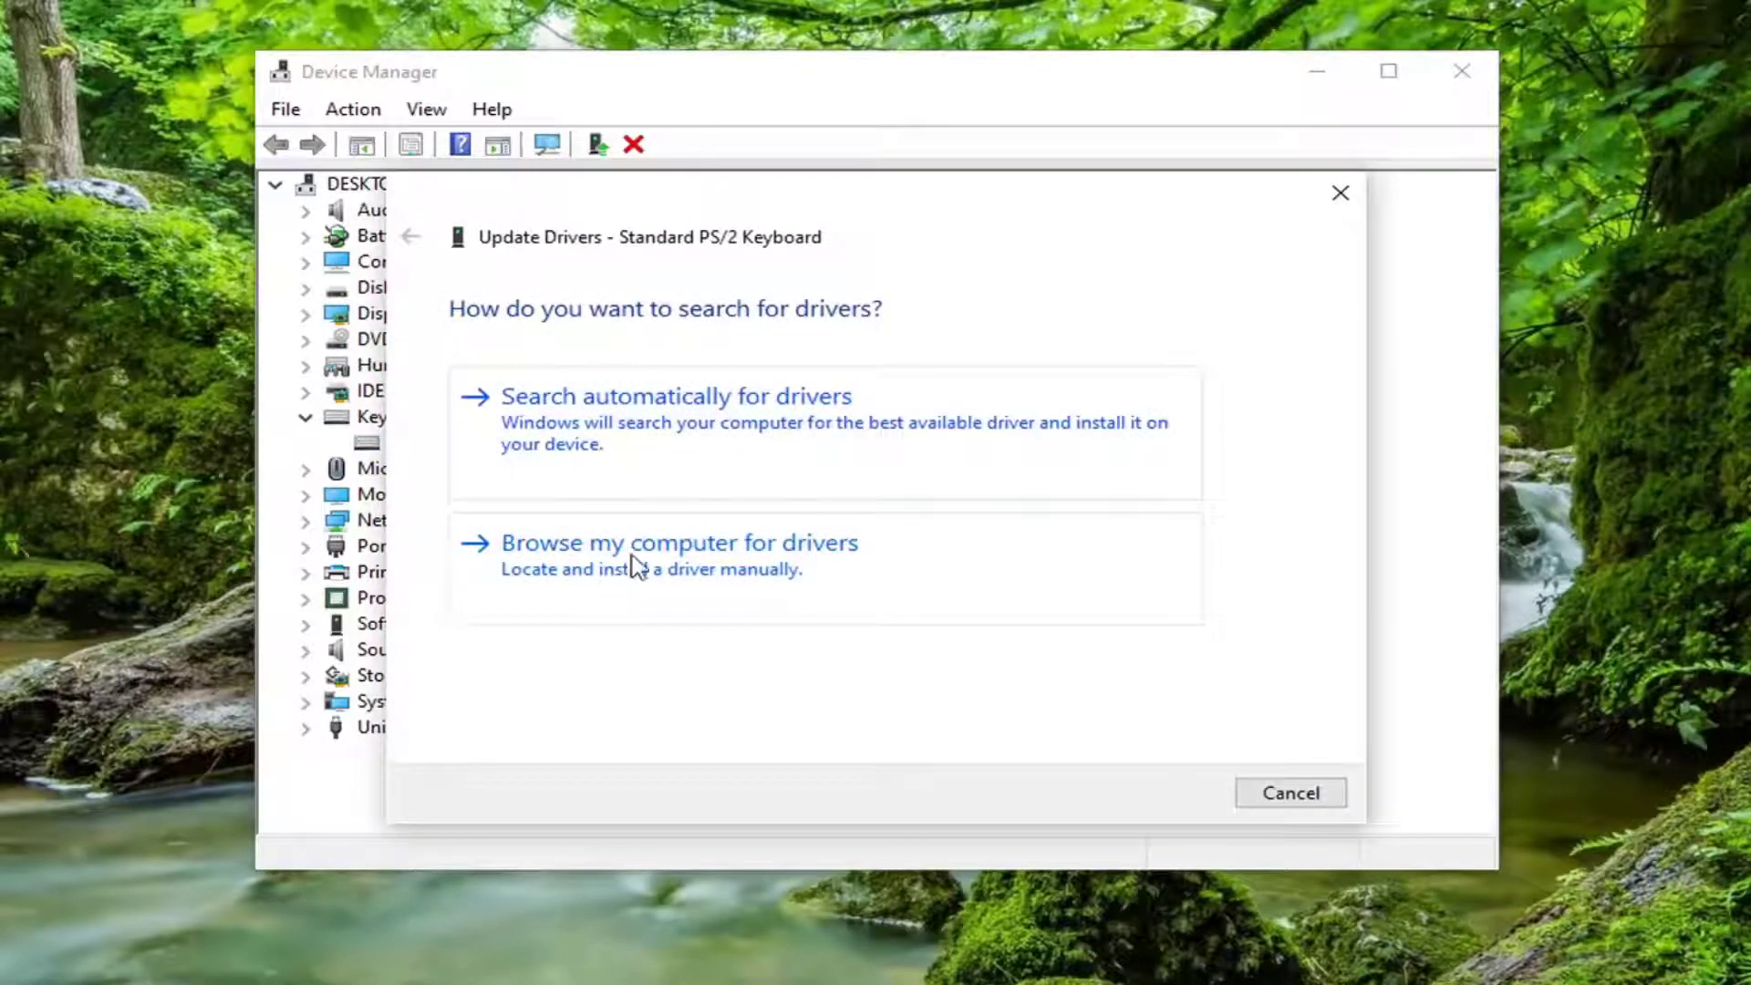
# Install the Standard PS/2 Keyboard driver from the computer's drivers and restart to apply it.
pyautogui.click(653, 574)
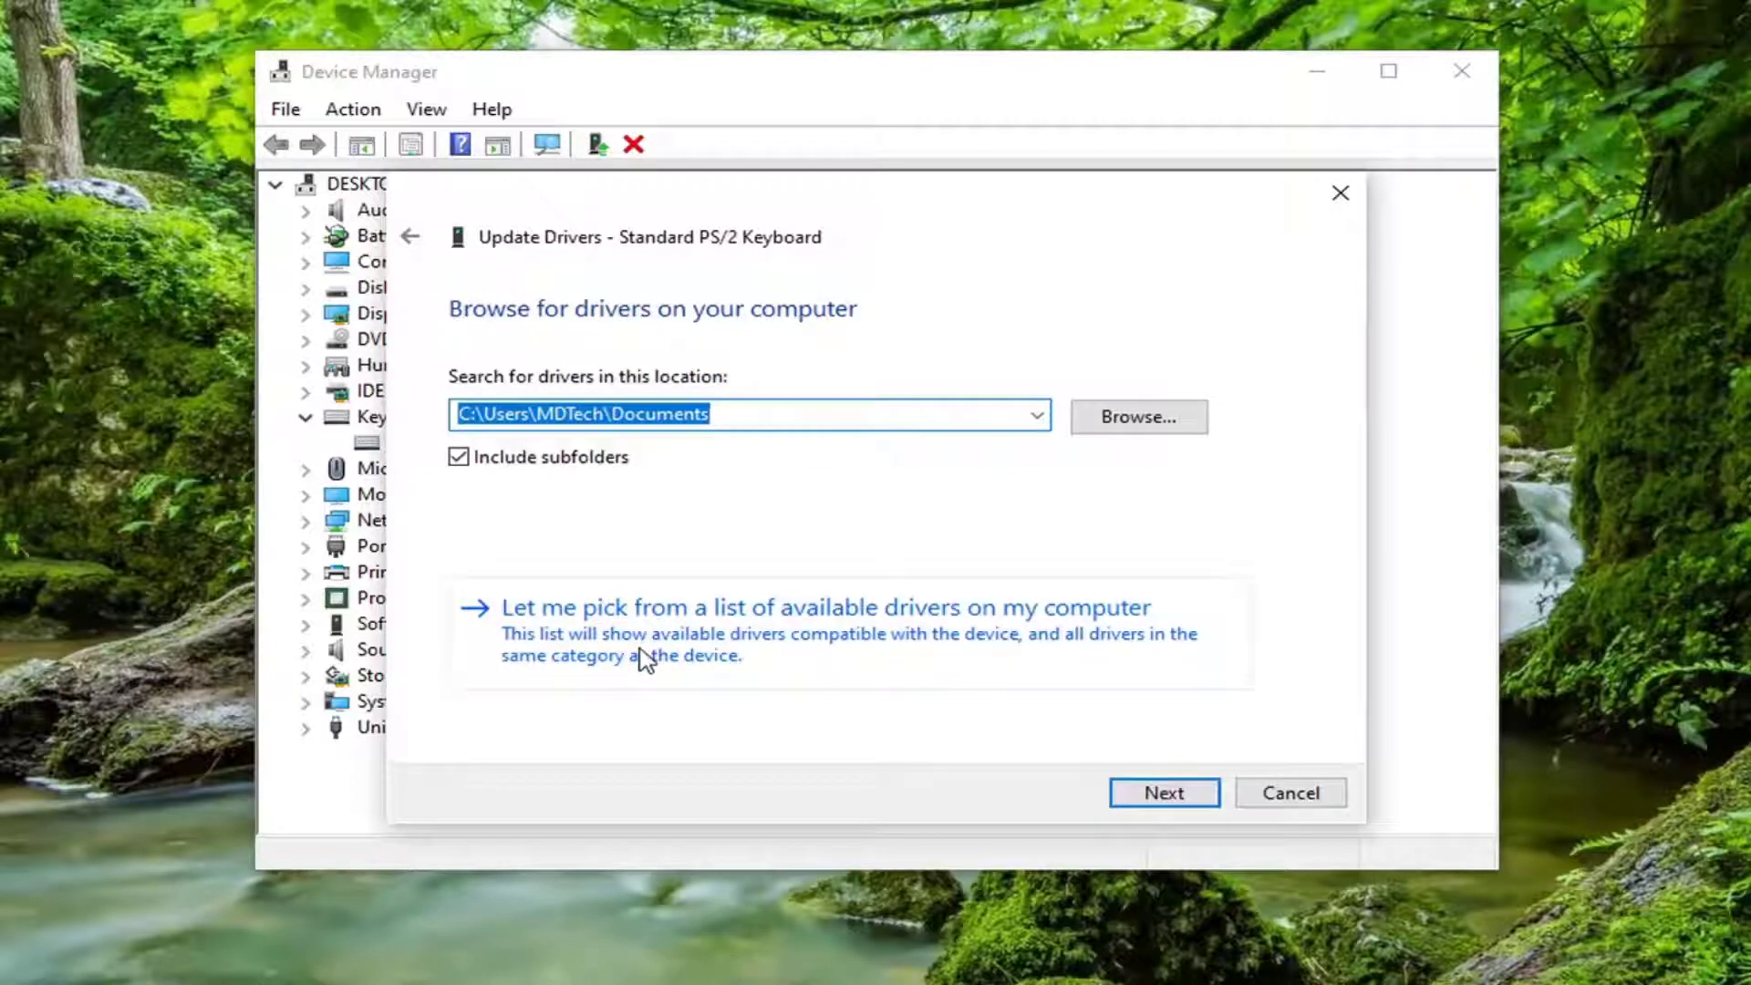
pyautogui.click(1050, 629)
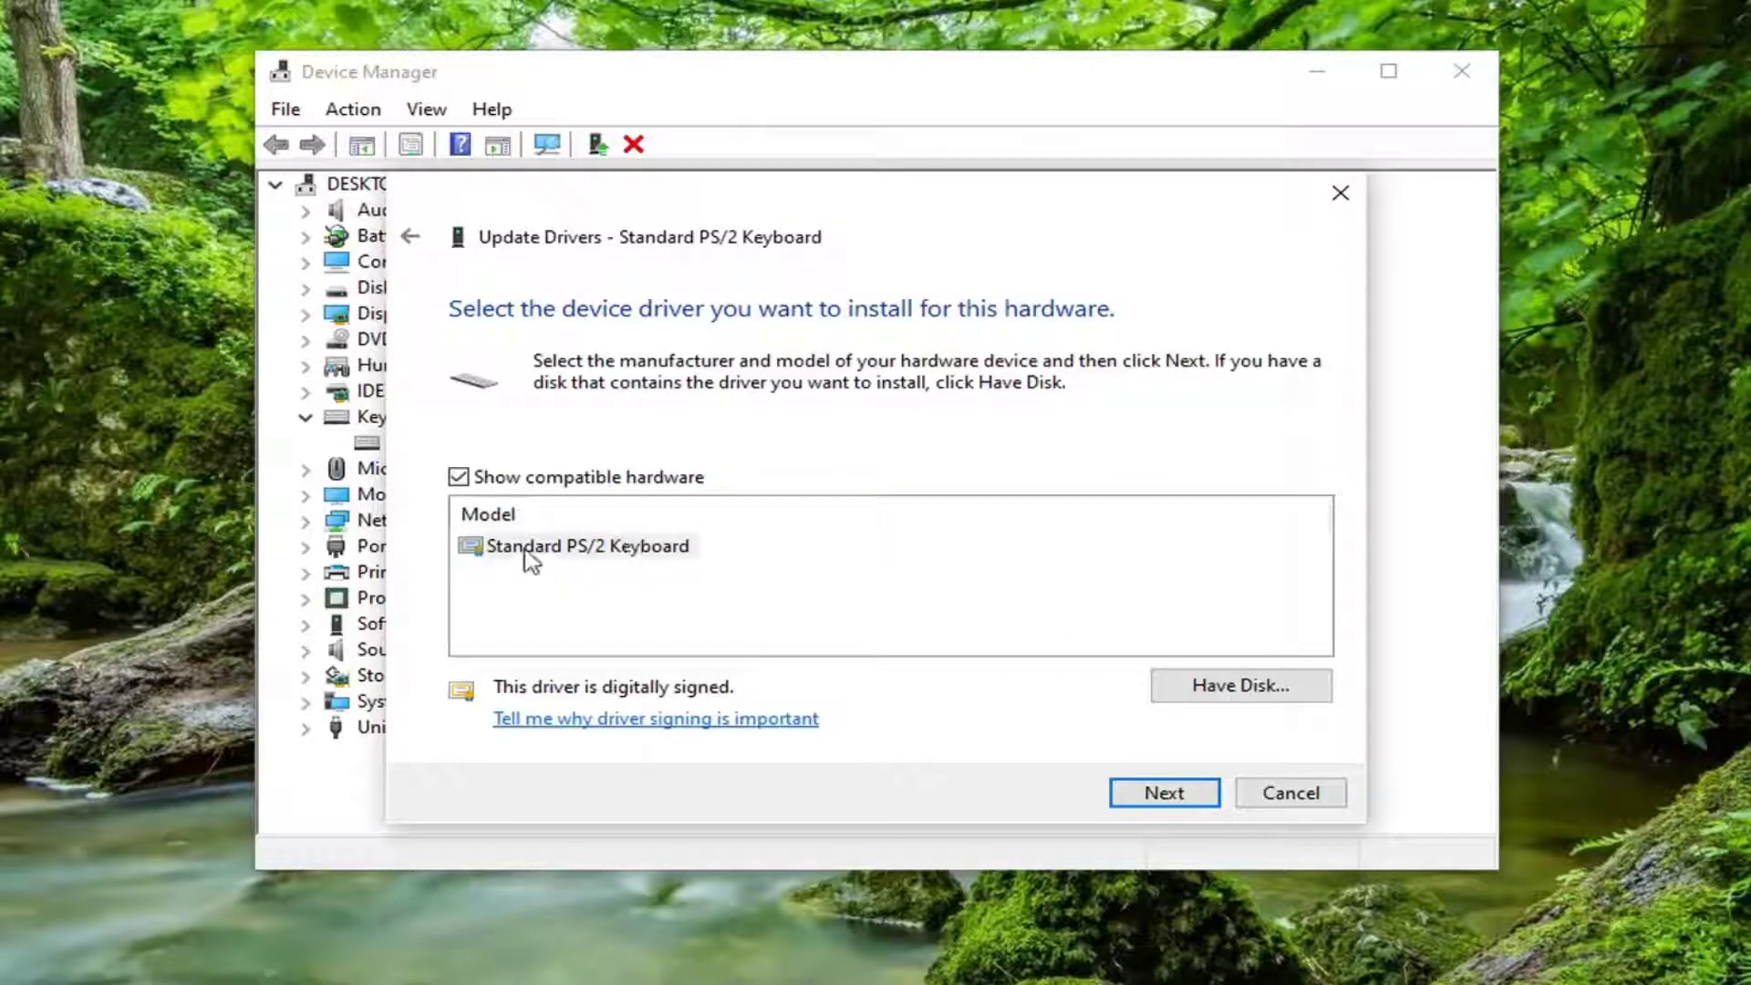
pyautogui.click(1155, 795)
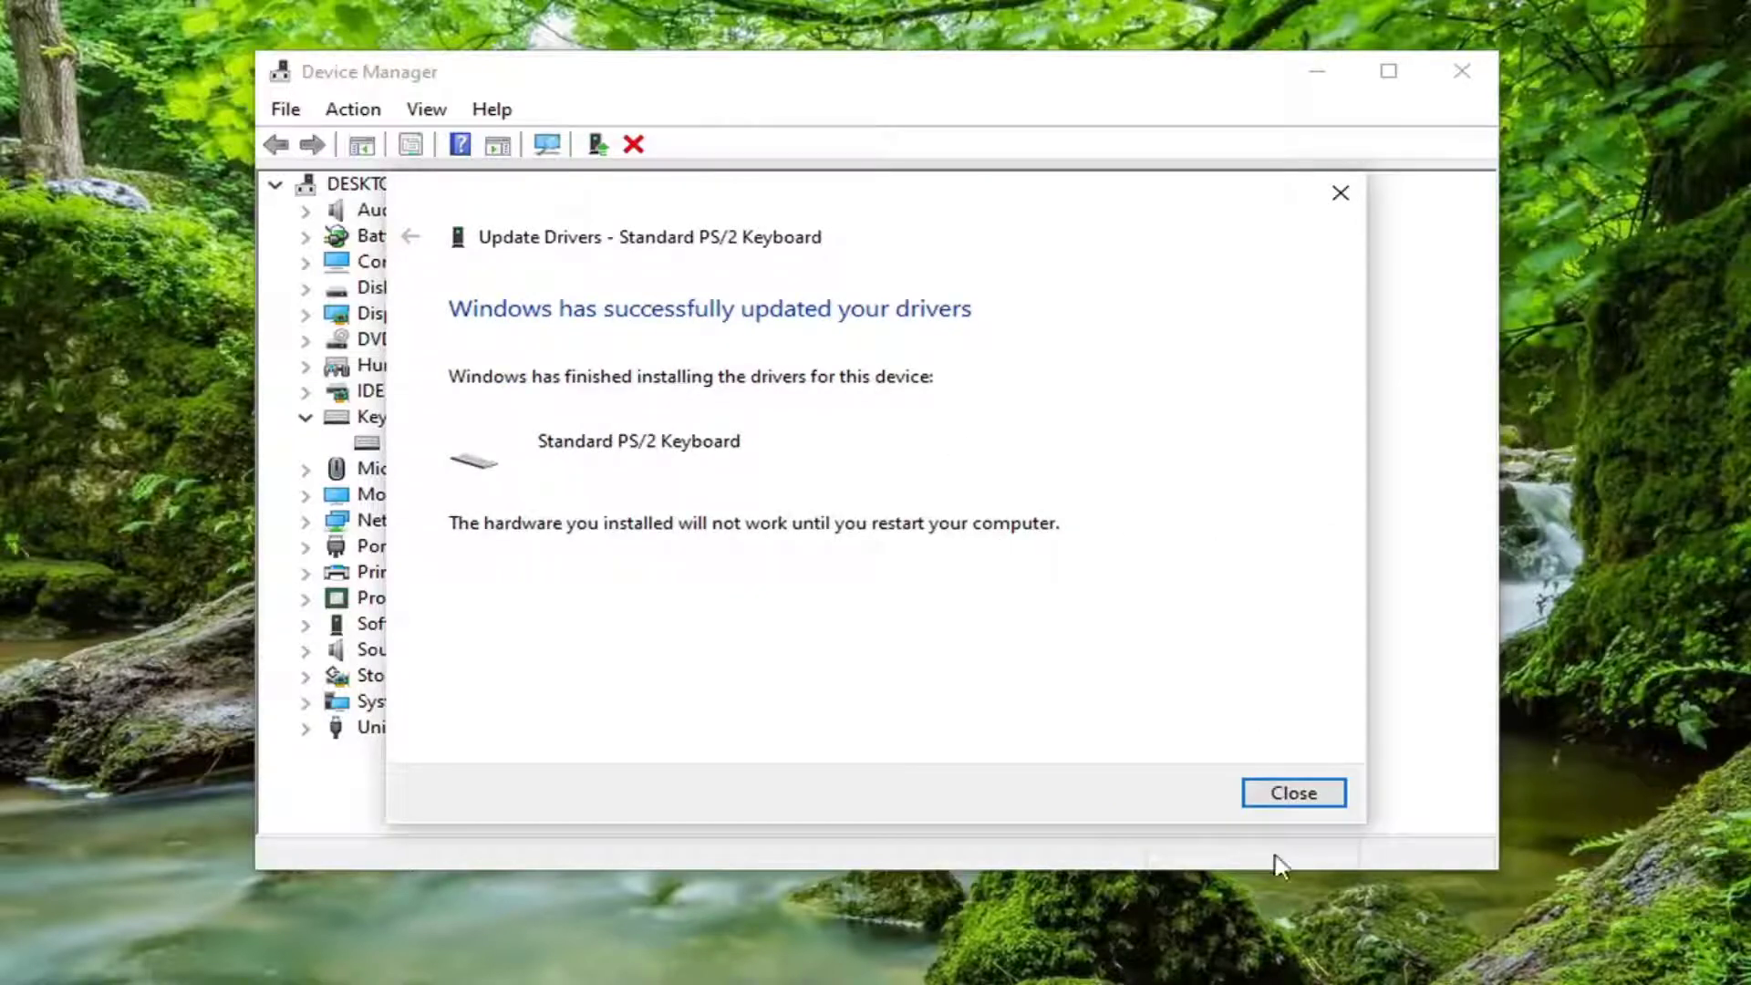
pyautogui.click(1289, 793)
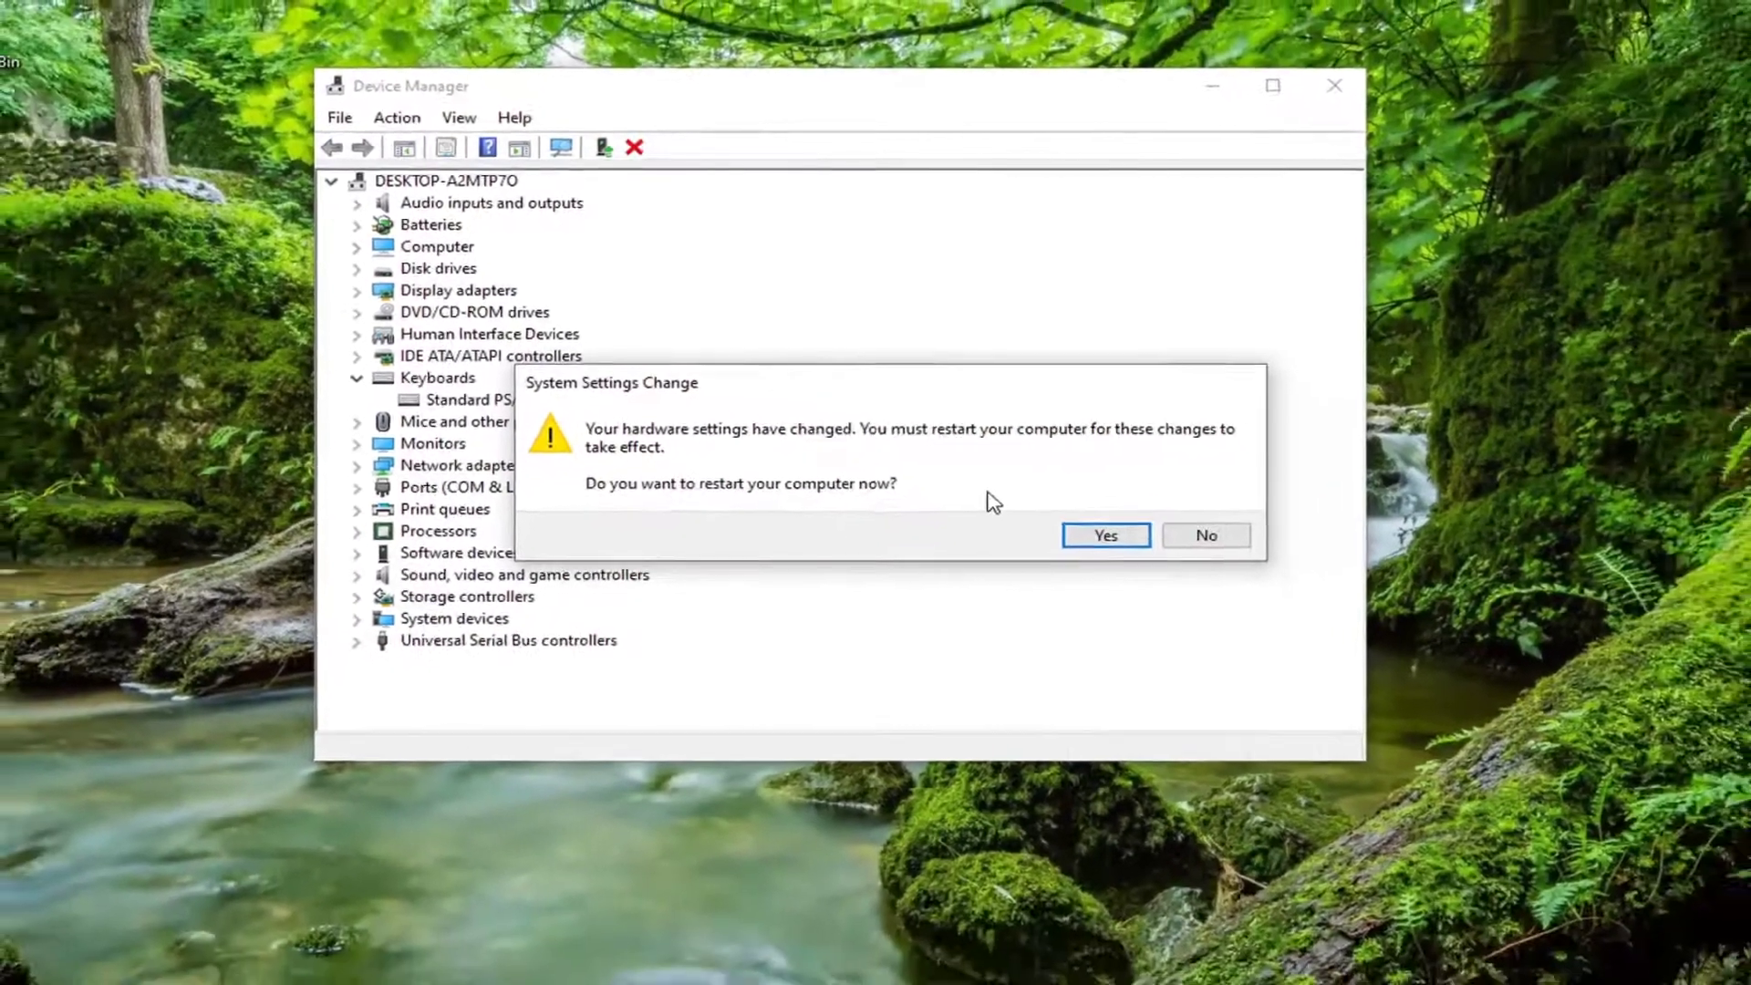
pyautogui.click(1106, 538)
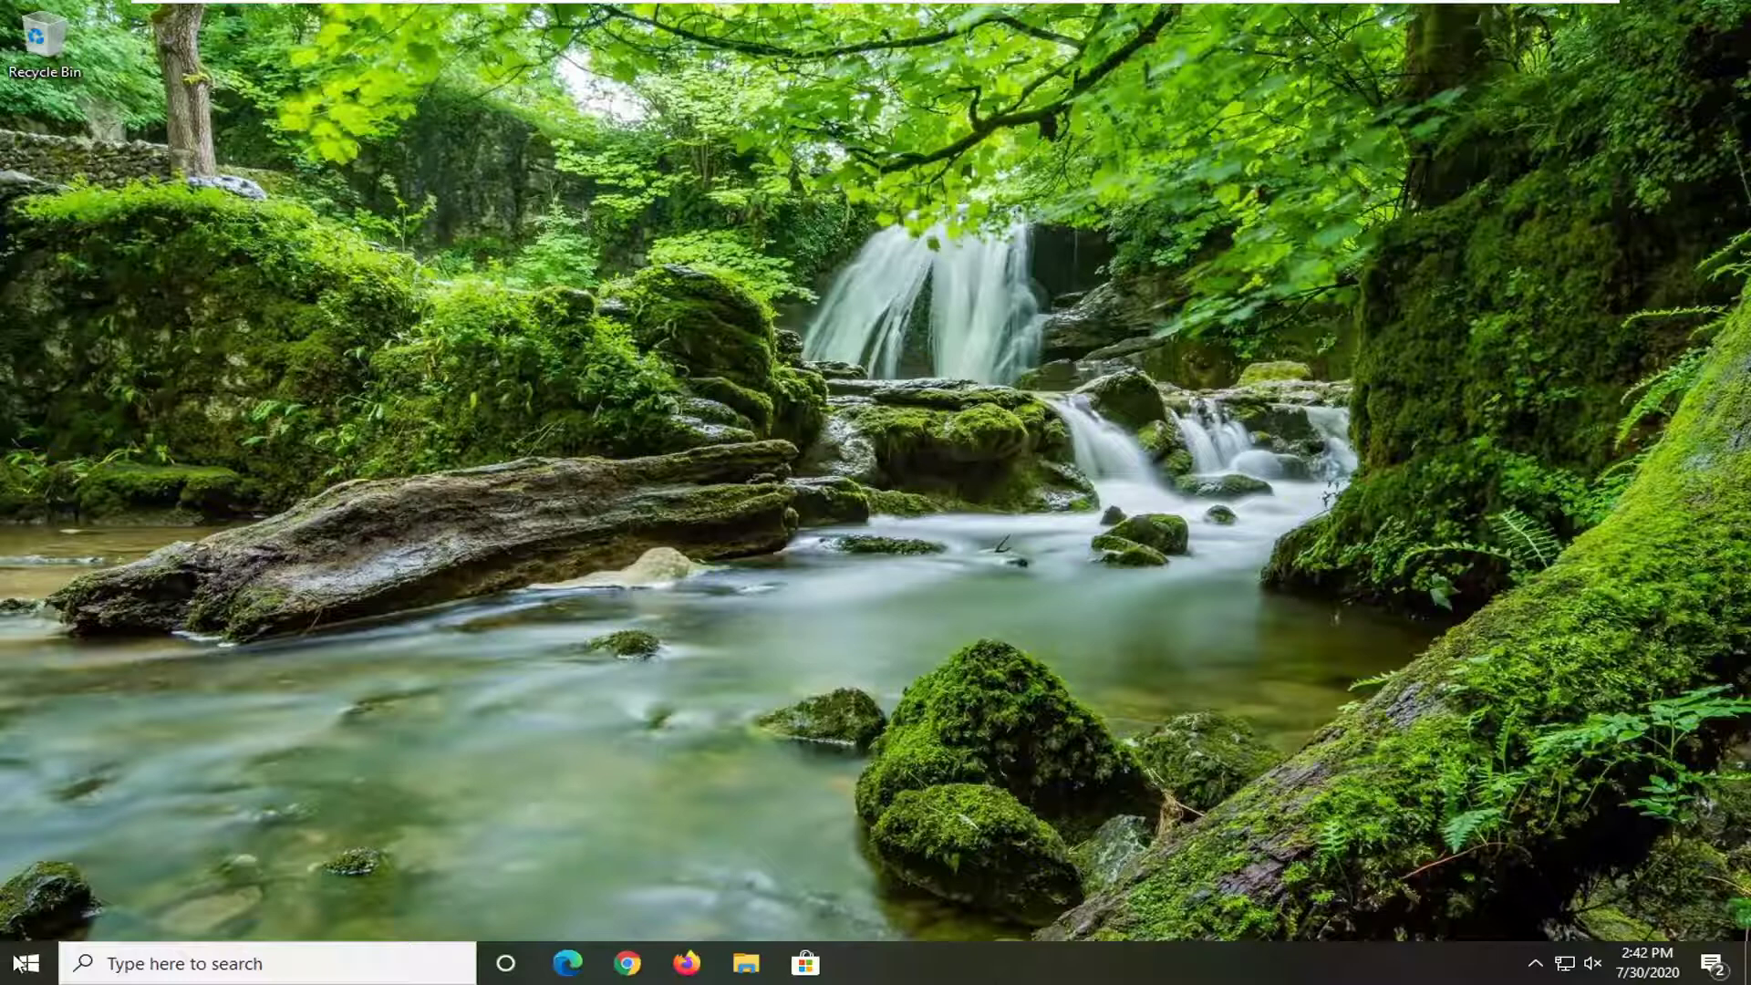
# Launch Settings from the Start menu and go to Ease of Access.
pyautogui.click(22, 962)
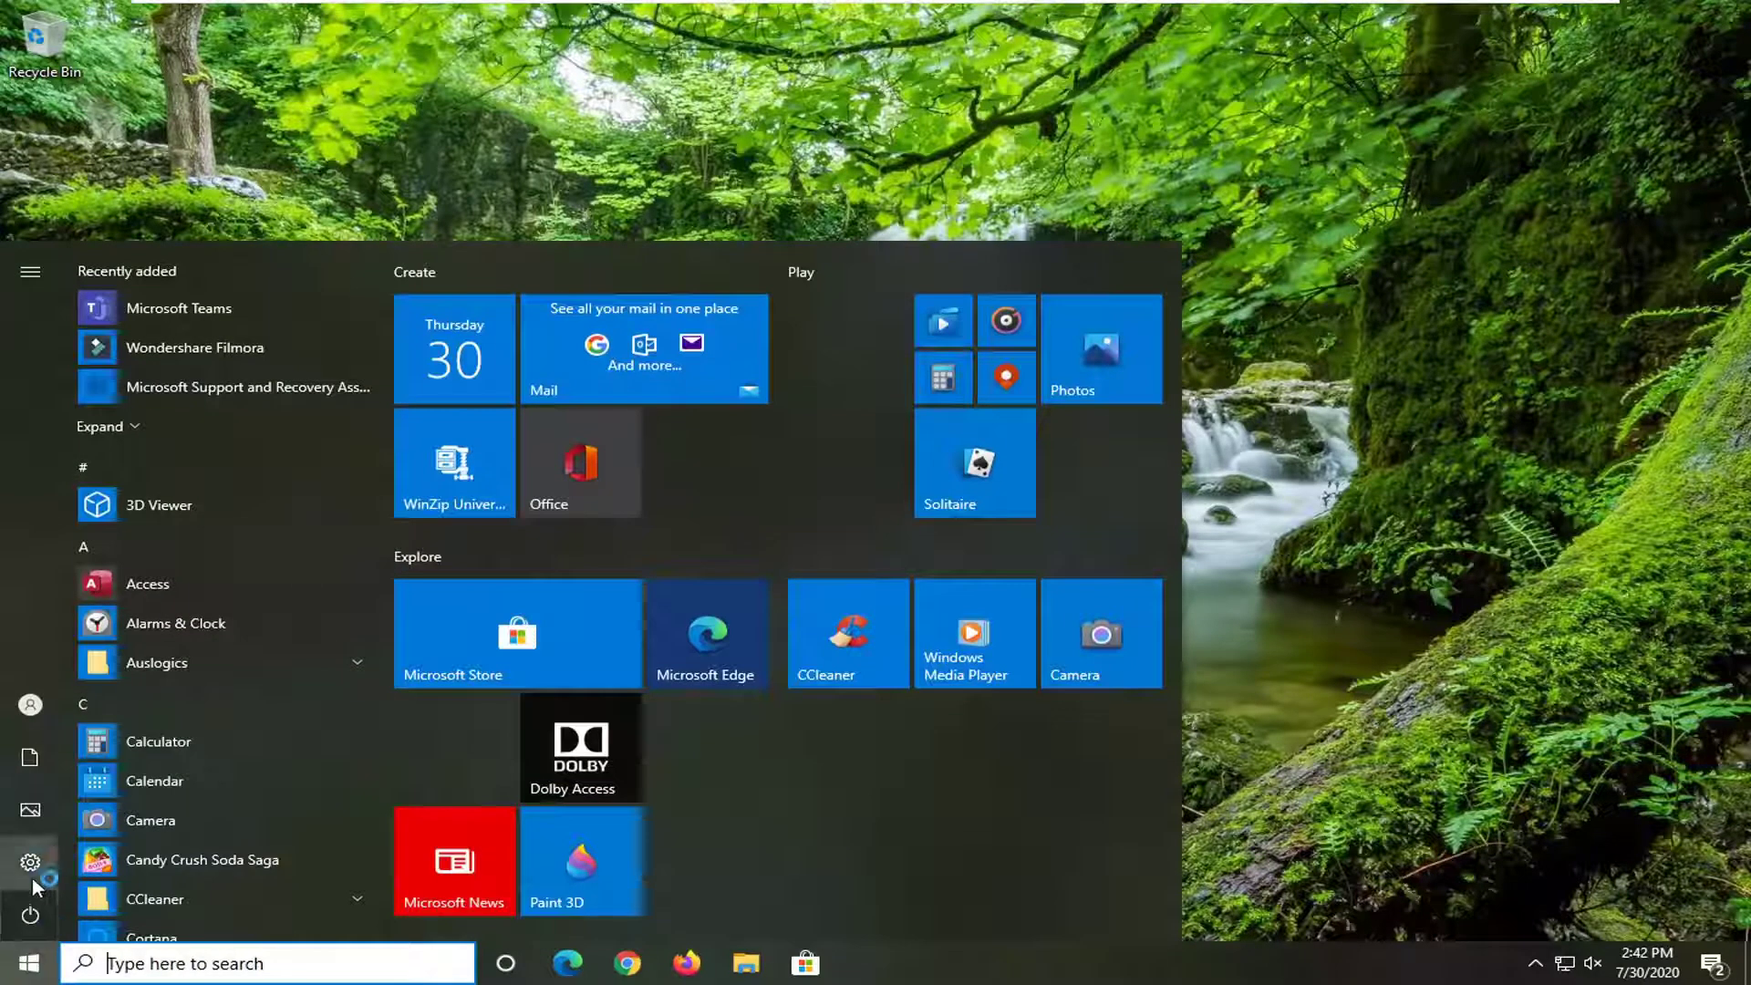
pyautogui.moveTo(36, 880)
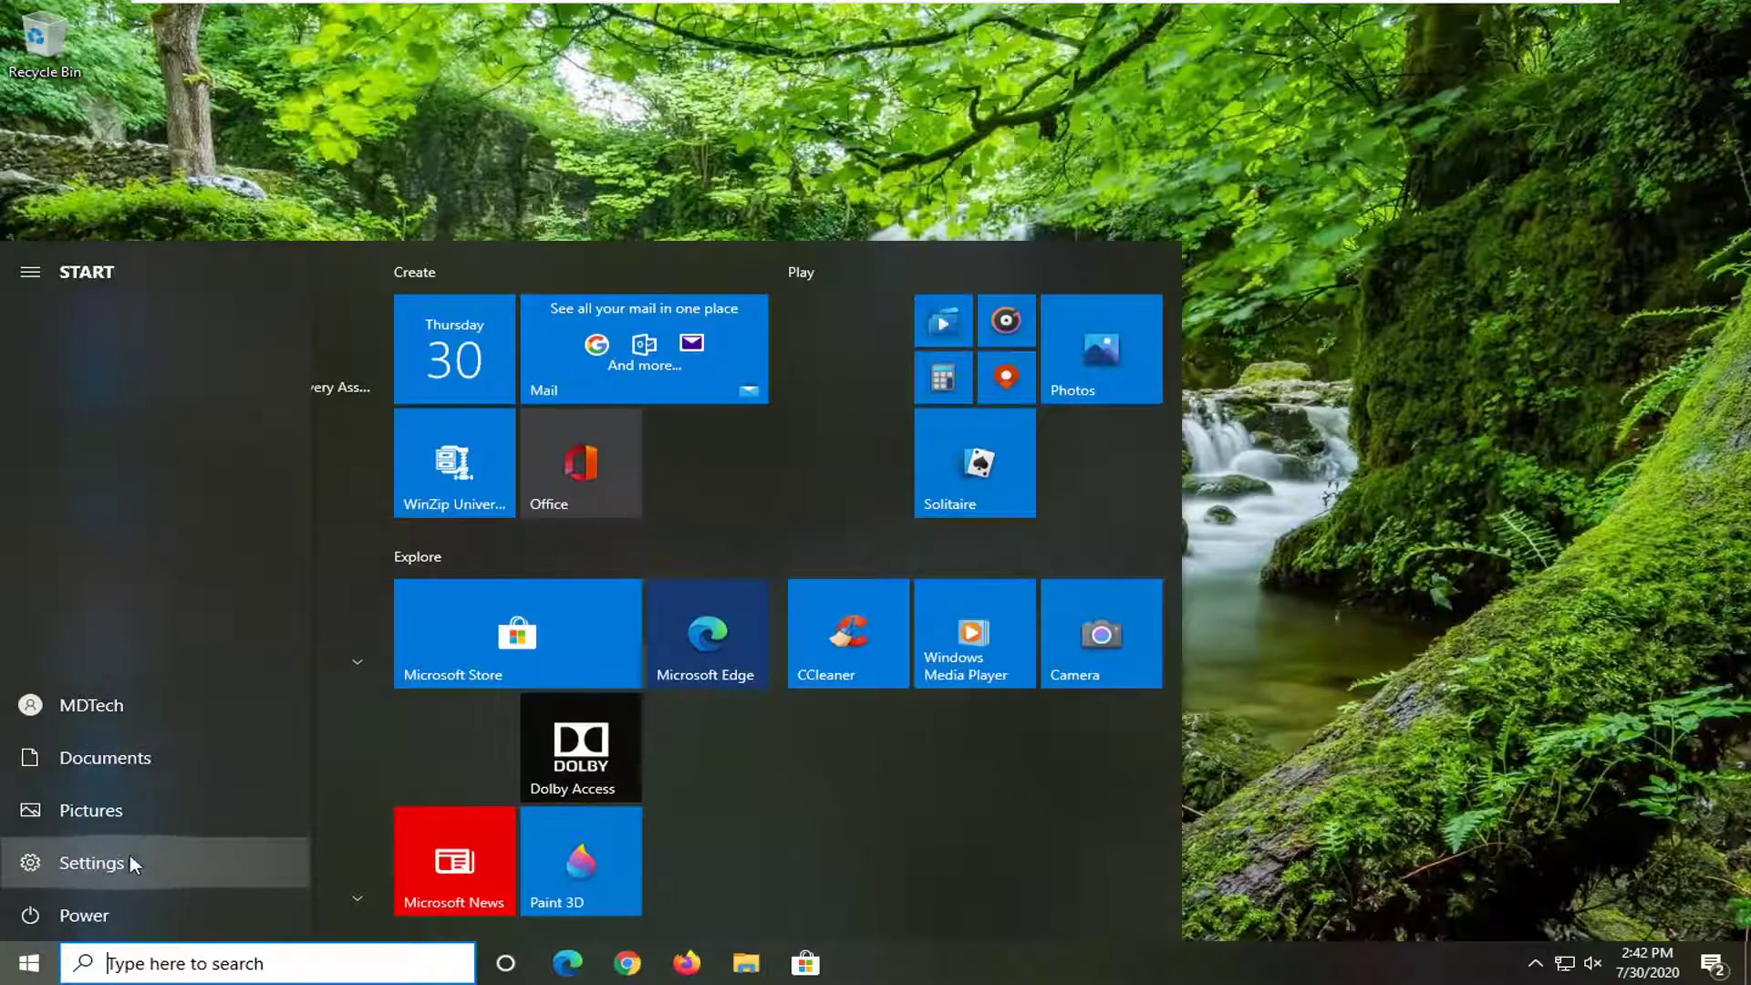
pyautogui.click(91, 866)
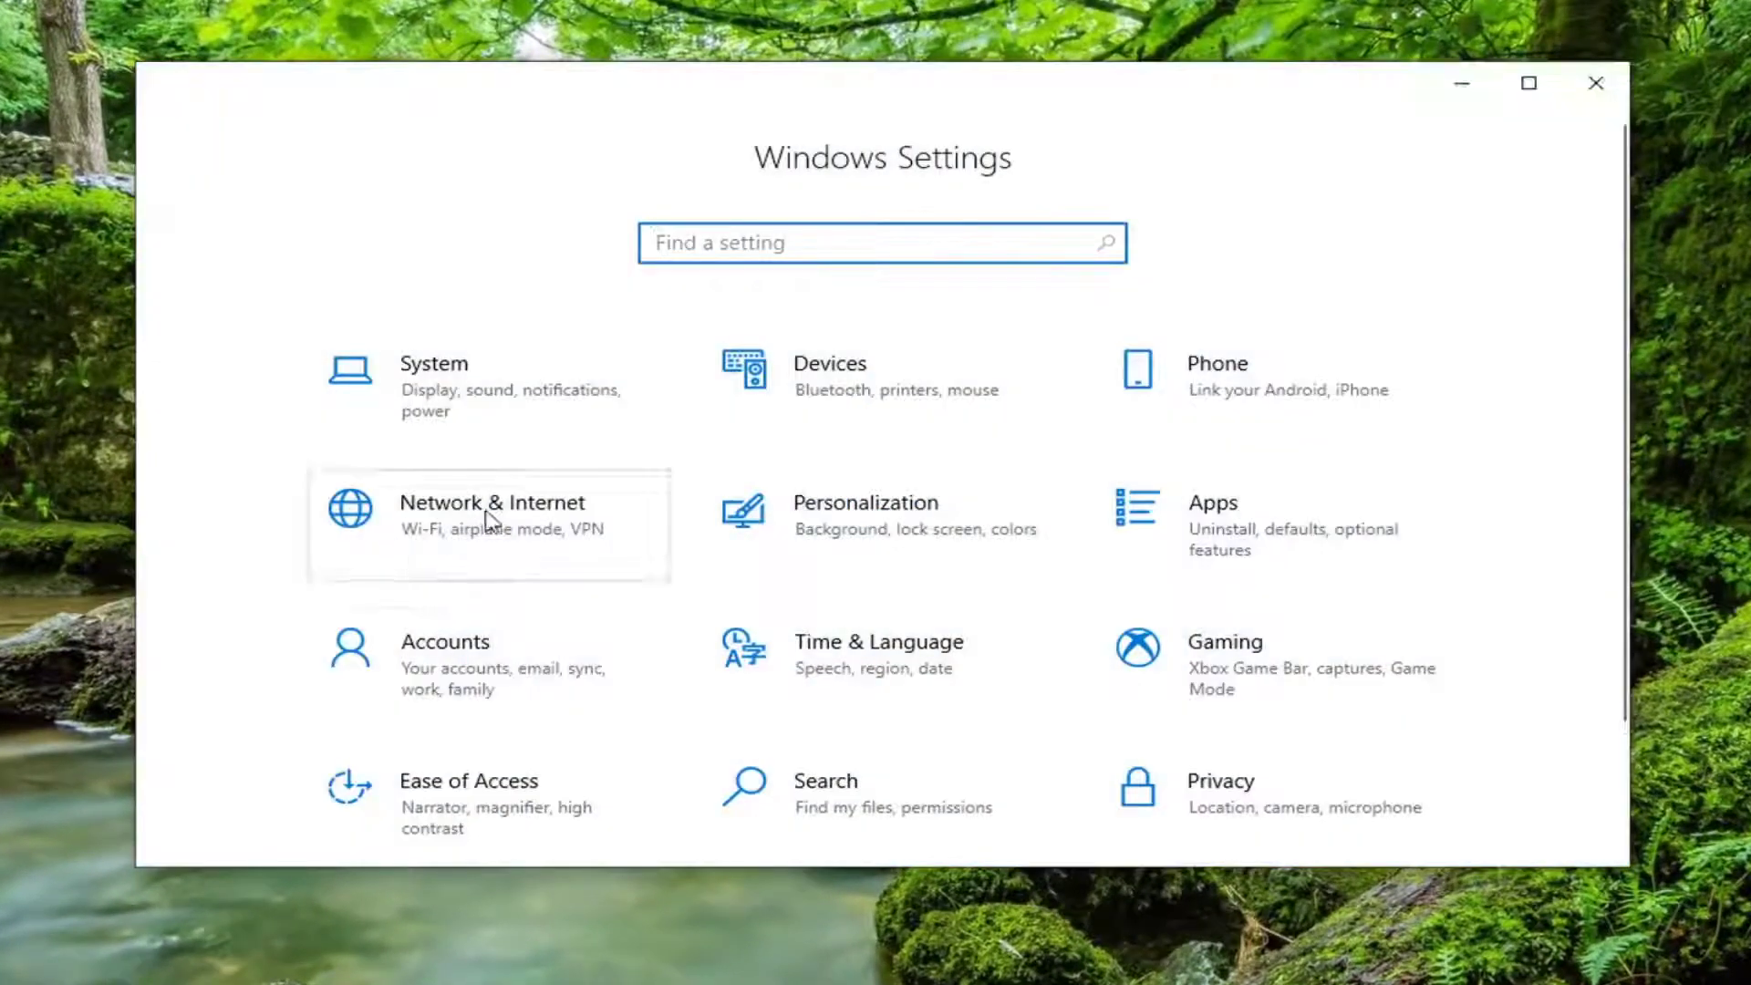
pyautogui.click(484, 802)
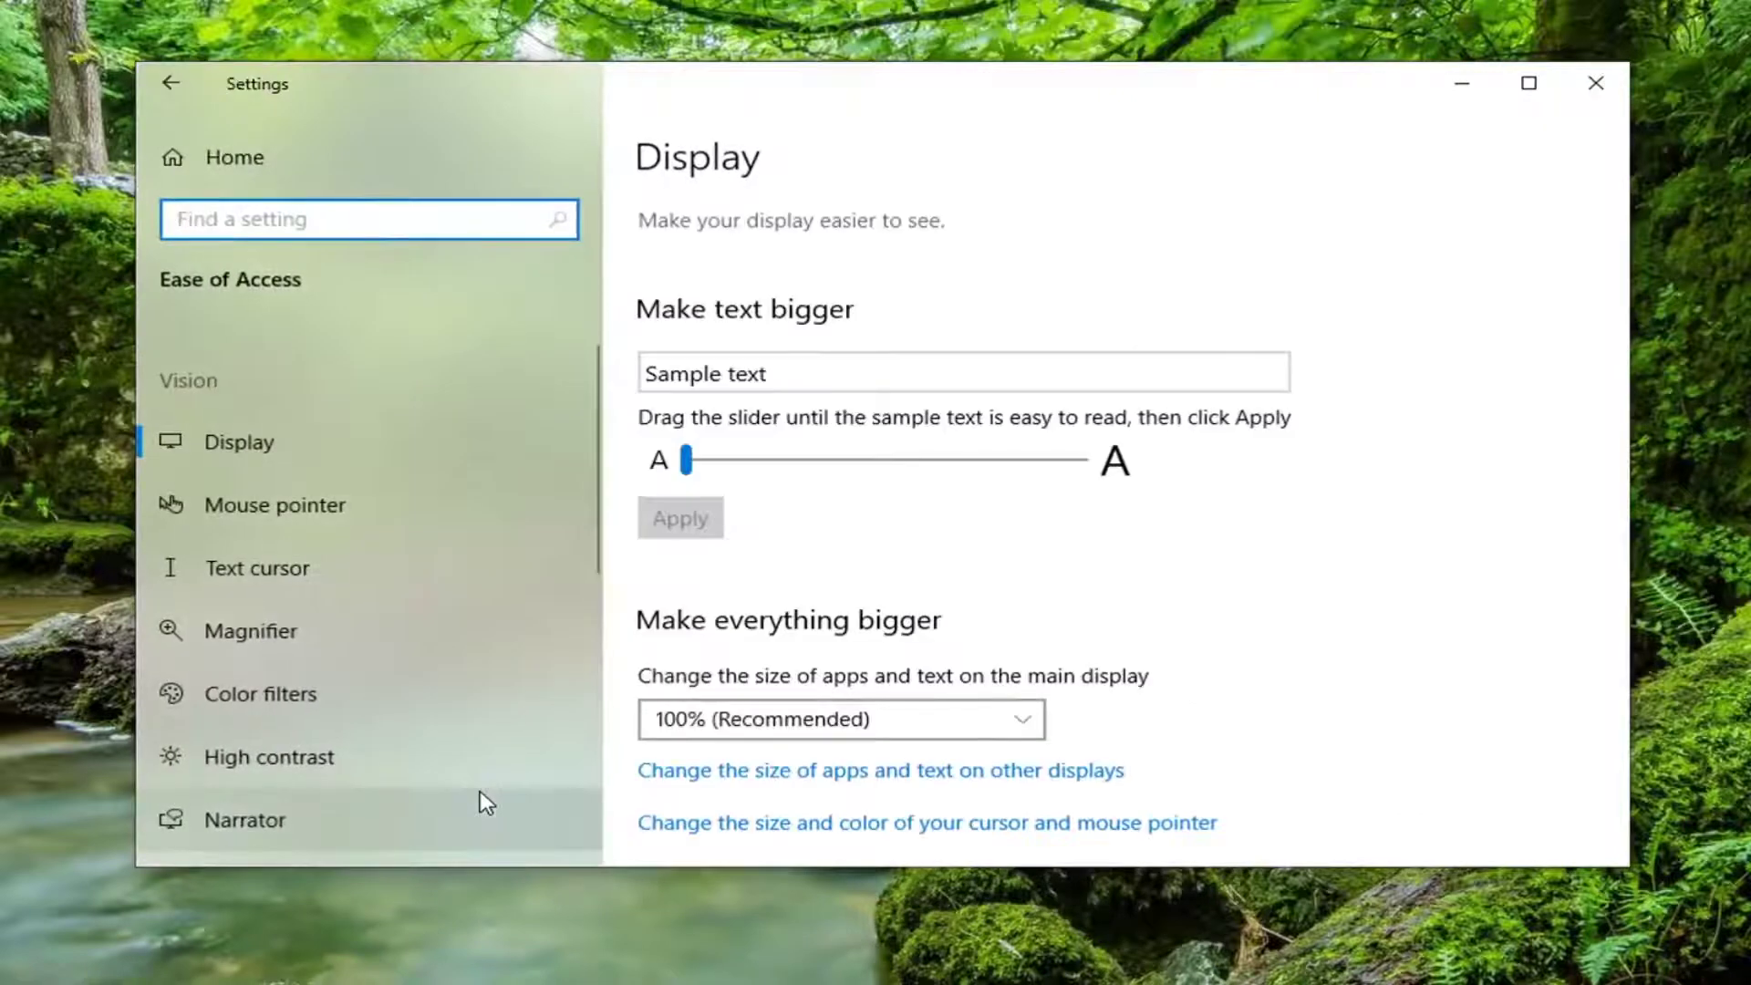
pyautogui.scroll(-5, 273, 665)
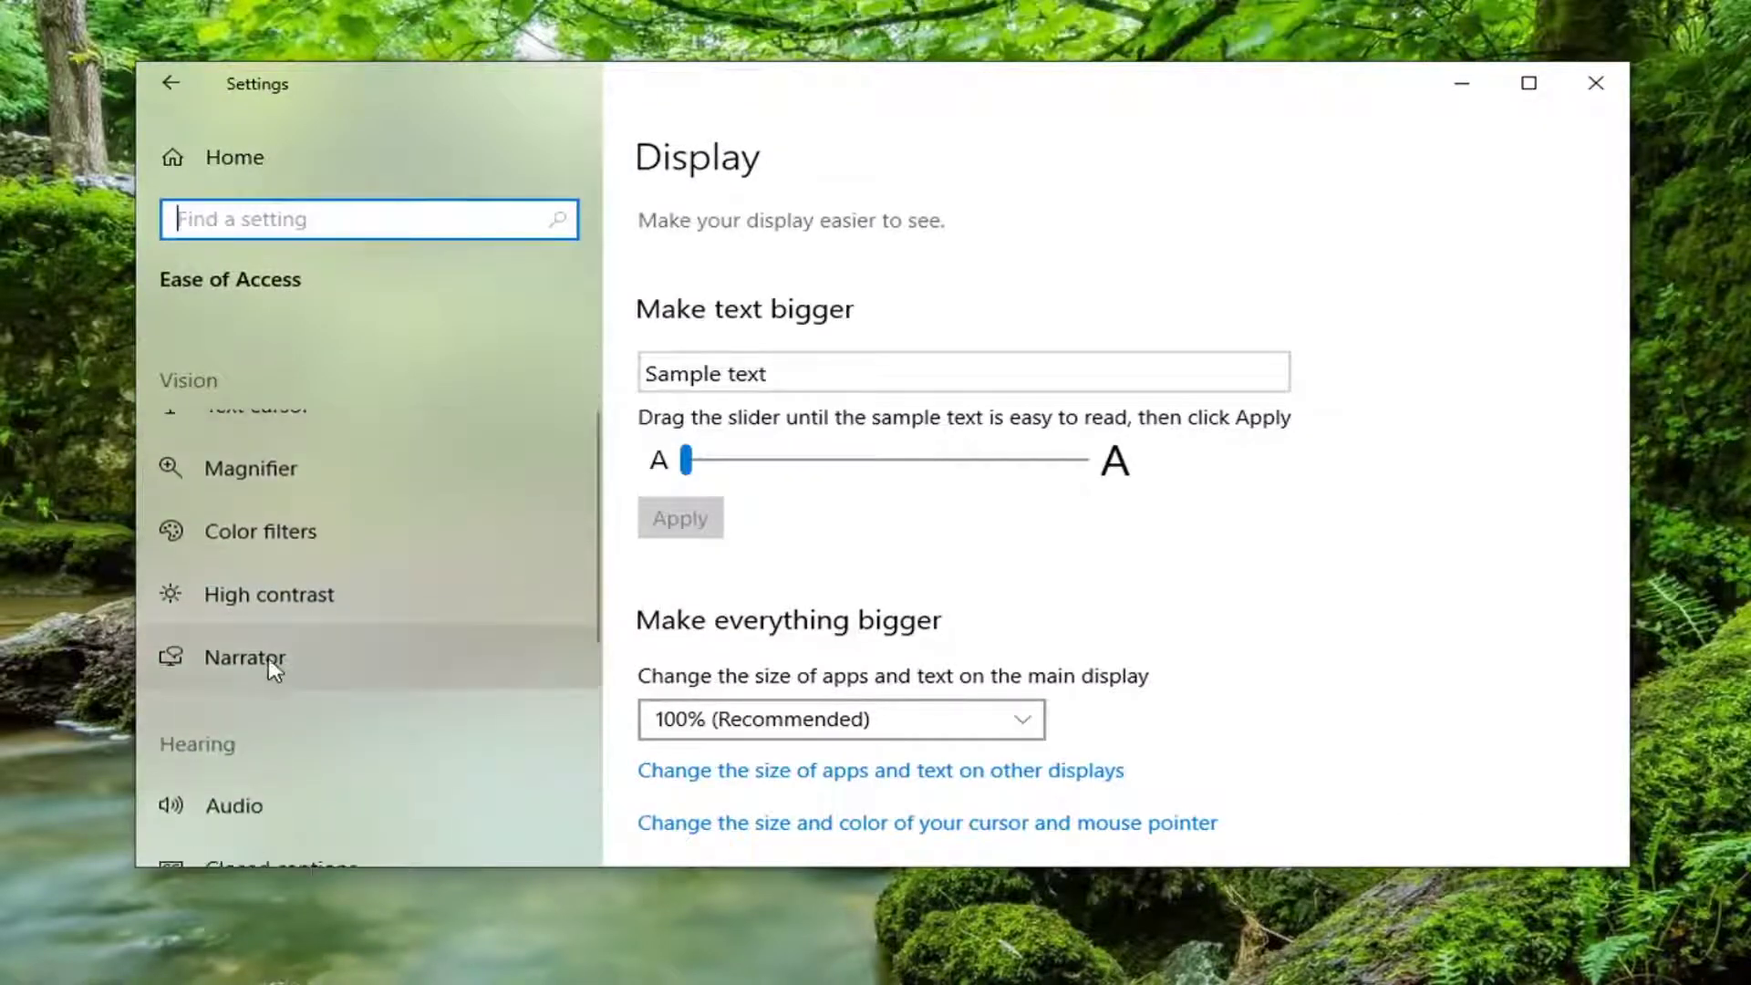
pyautogui.scroll(-2, 256, 696)
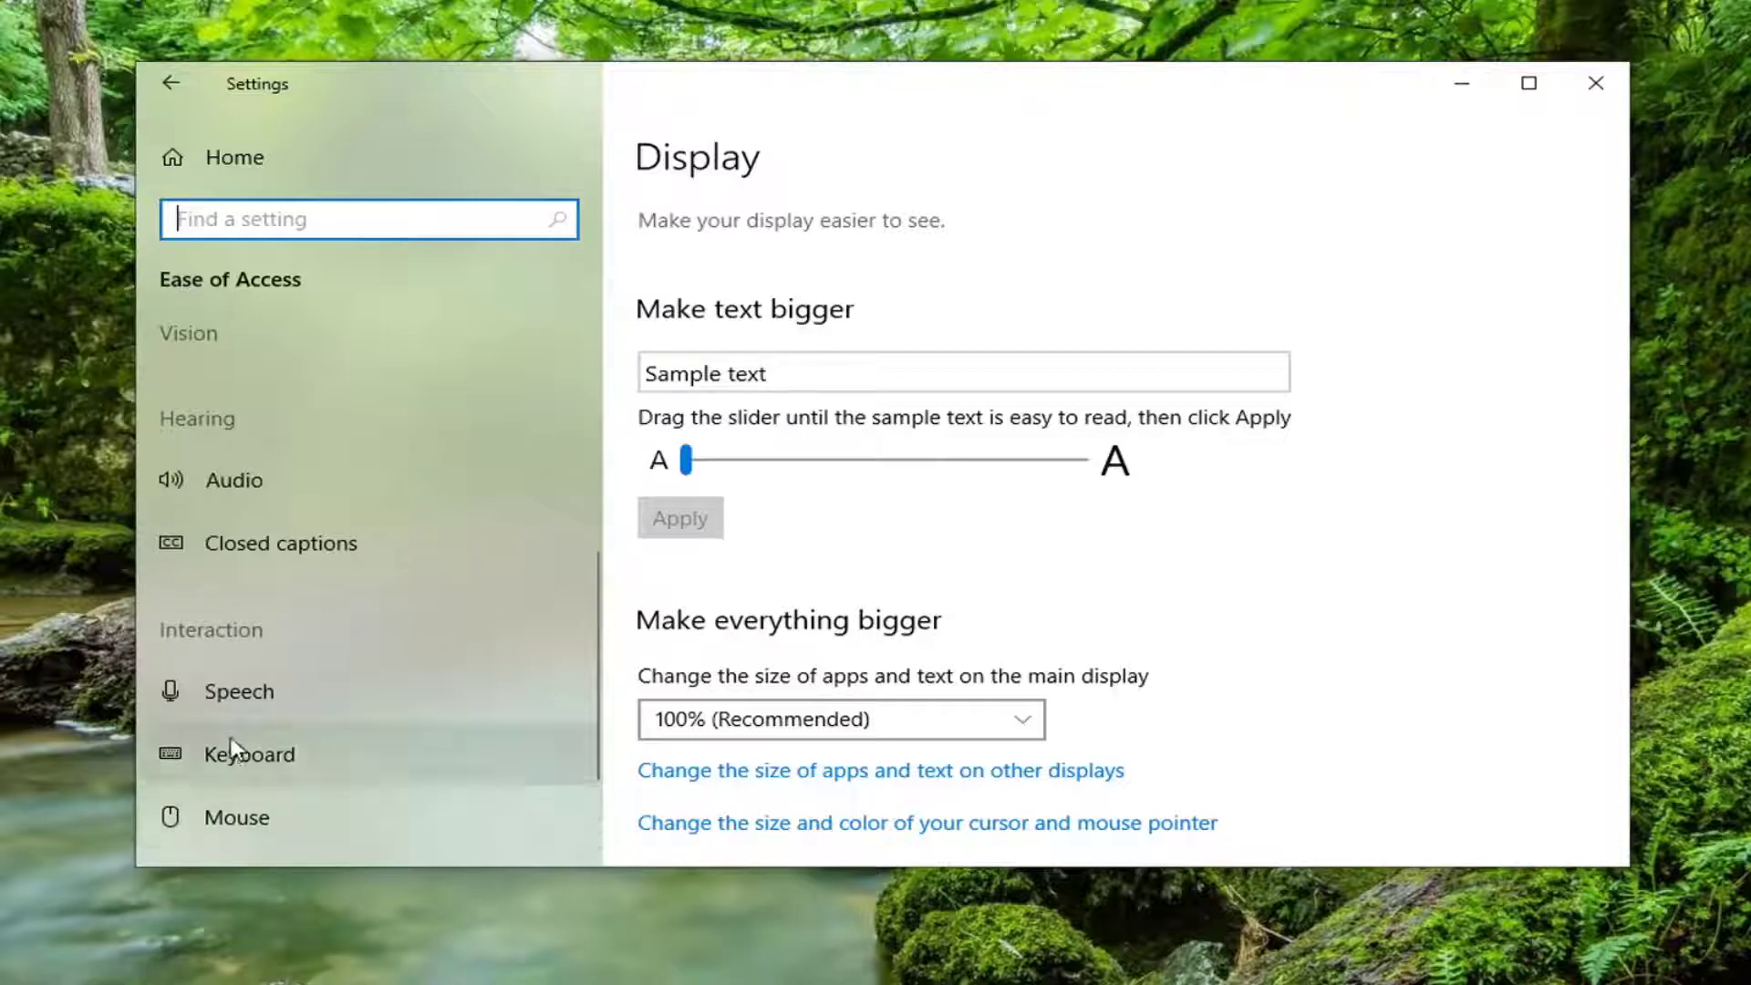
# Show Keyboard settings under Interaction and verify Sticky, Toggle and Filter Keys are Off.
pyautogui.click(319, 761)
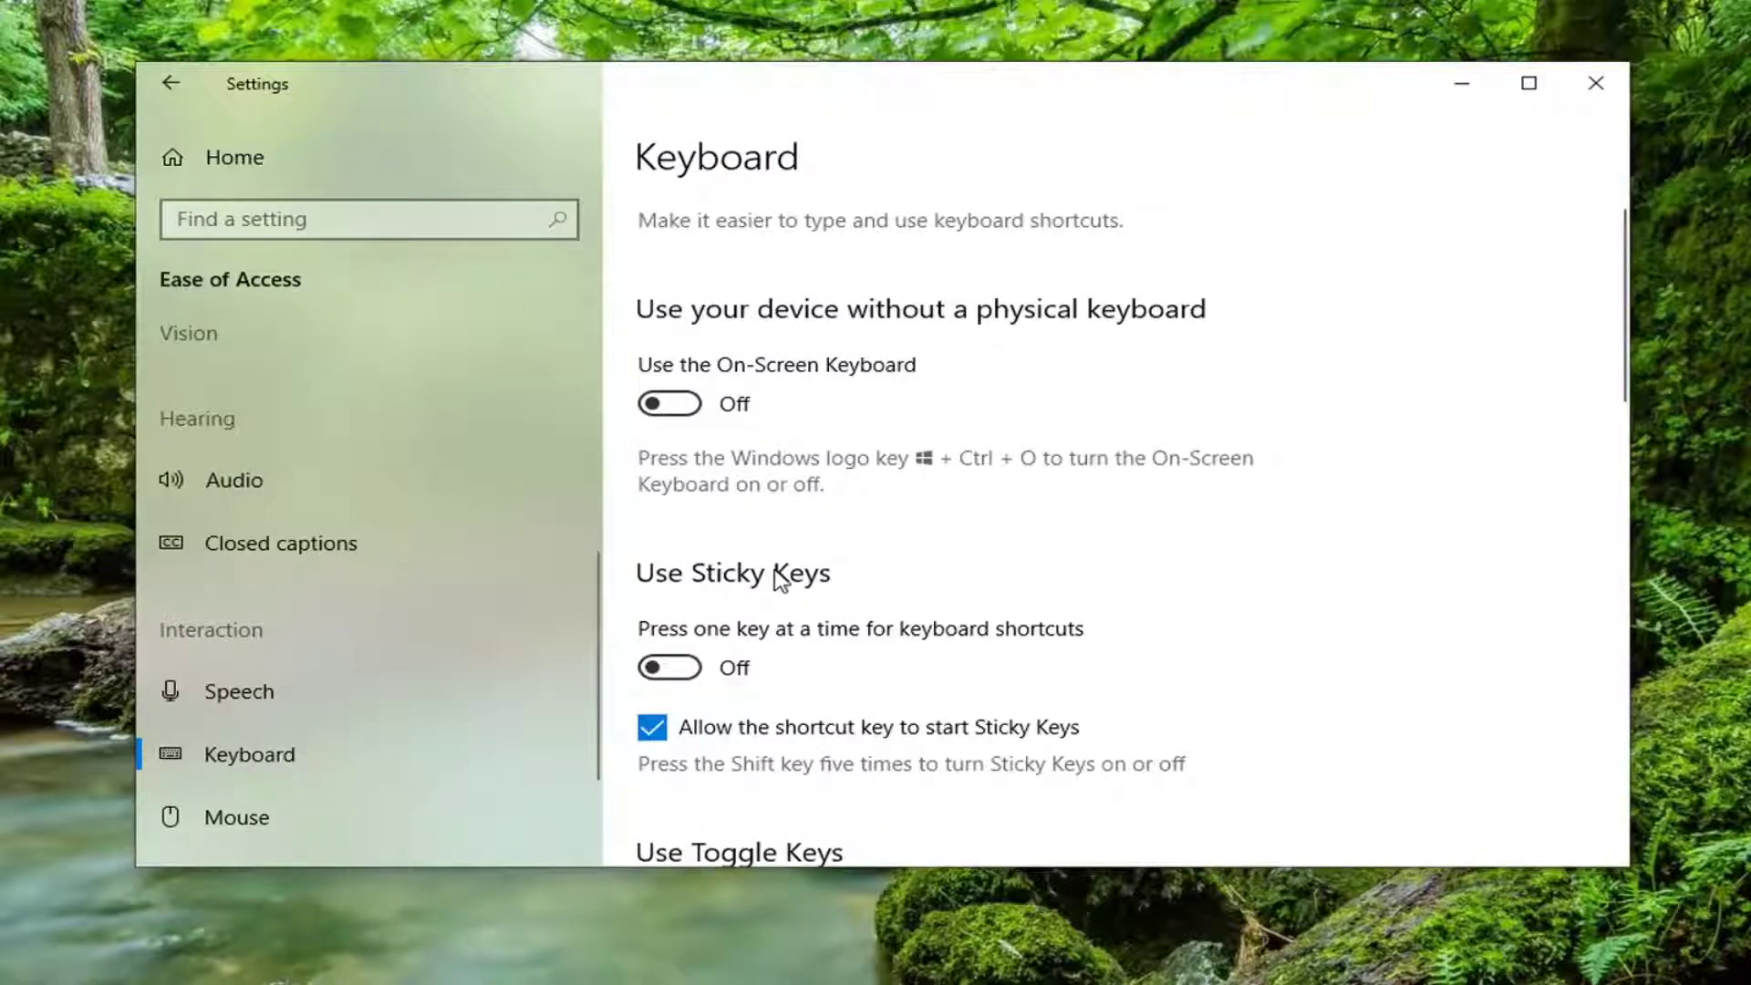
pyautogui.scroll(-2, 768, 580)
pyautogui.scroll(-5, 680, 554)
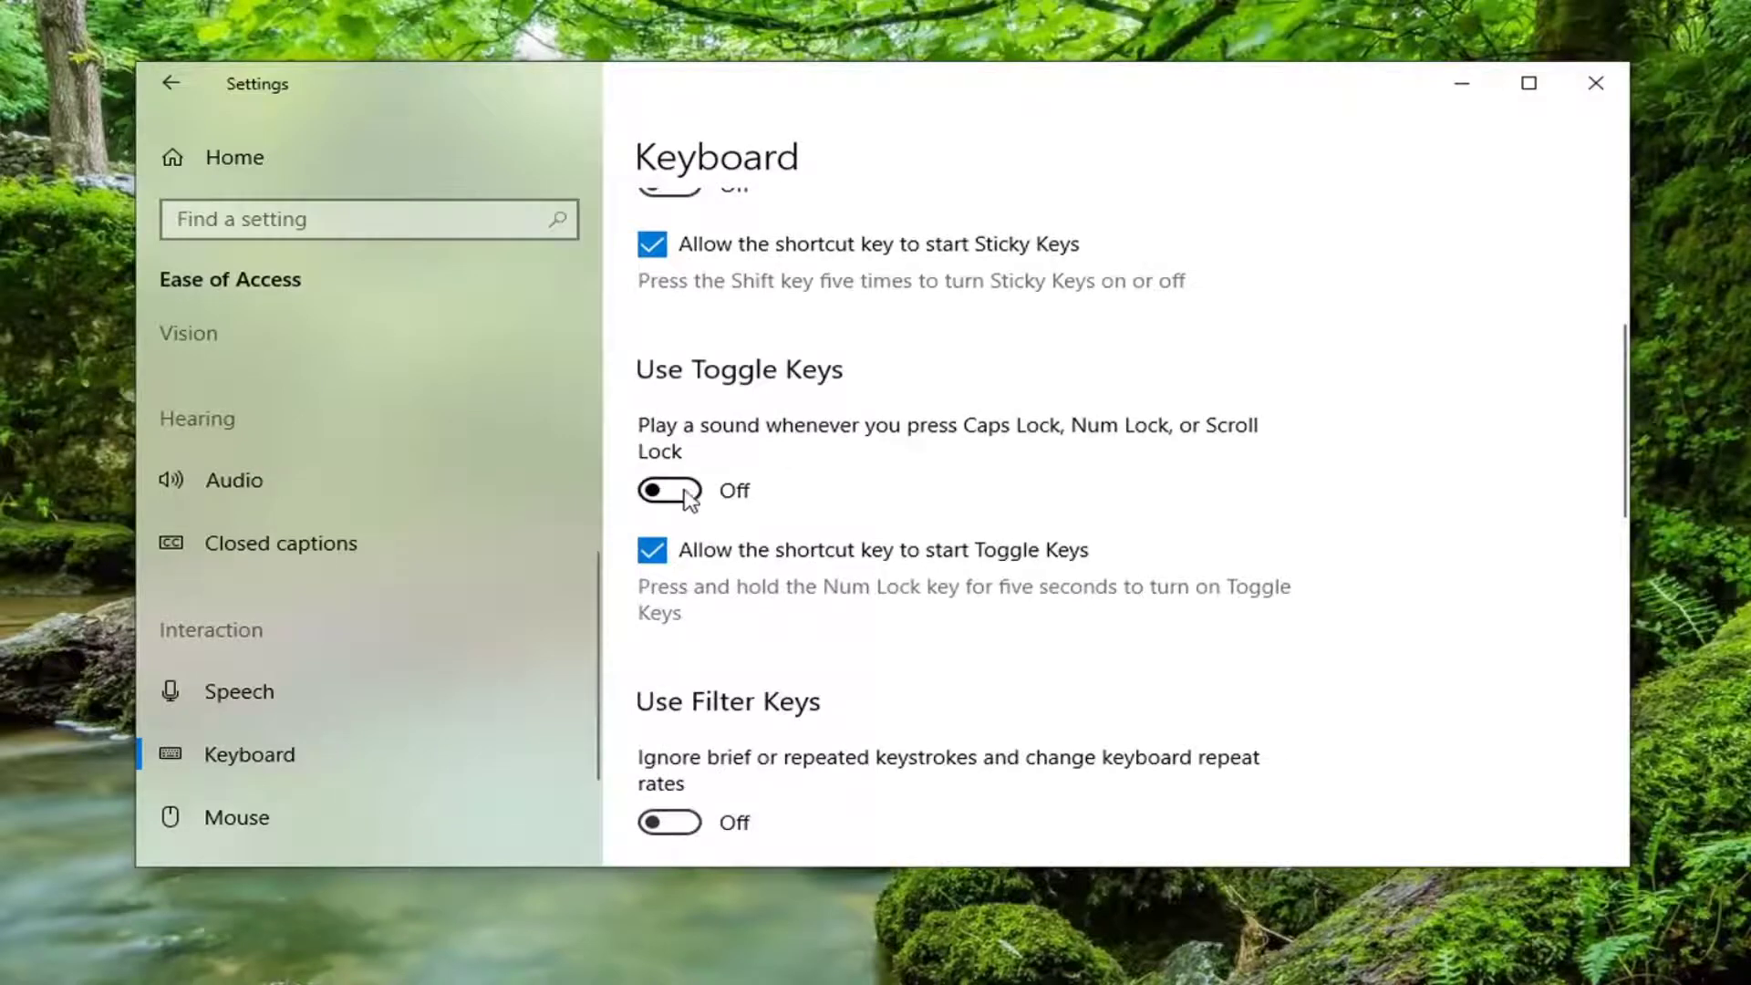
pyautogui.scroll(-3, 693, 500)
pyautogui.scroll(-1, 680, 620)
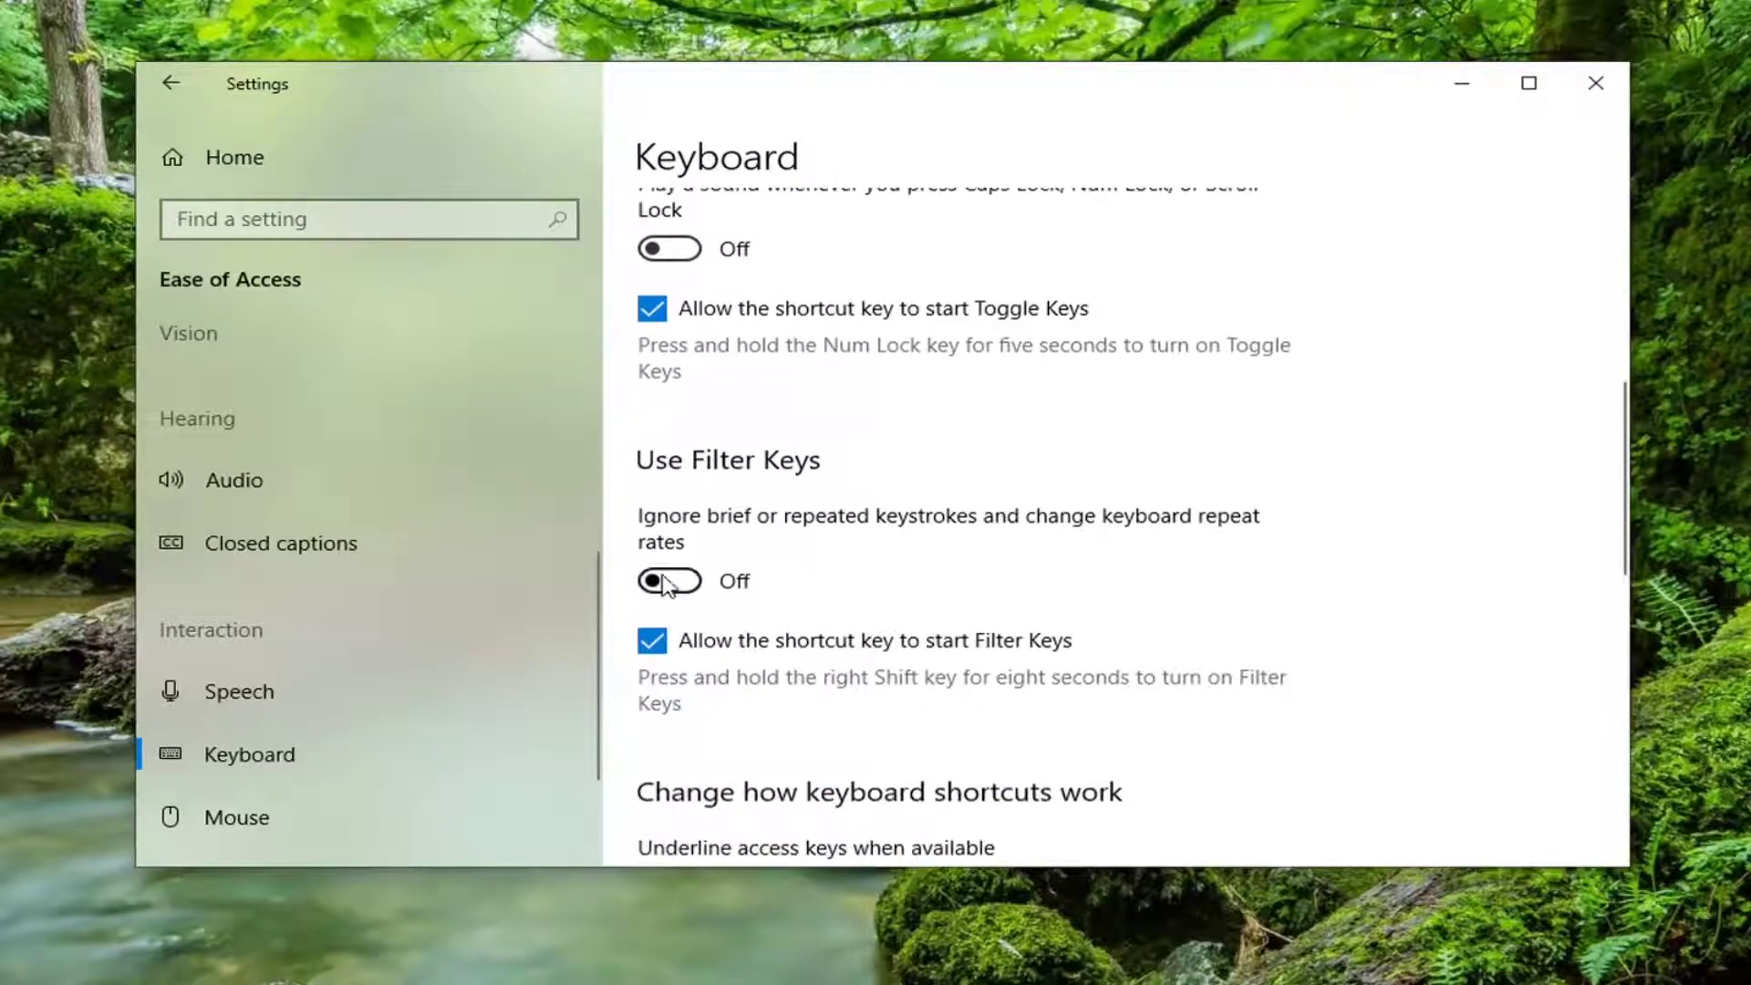
pyautogui.scroll(-10, 1075, 593)
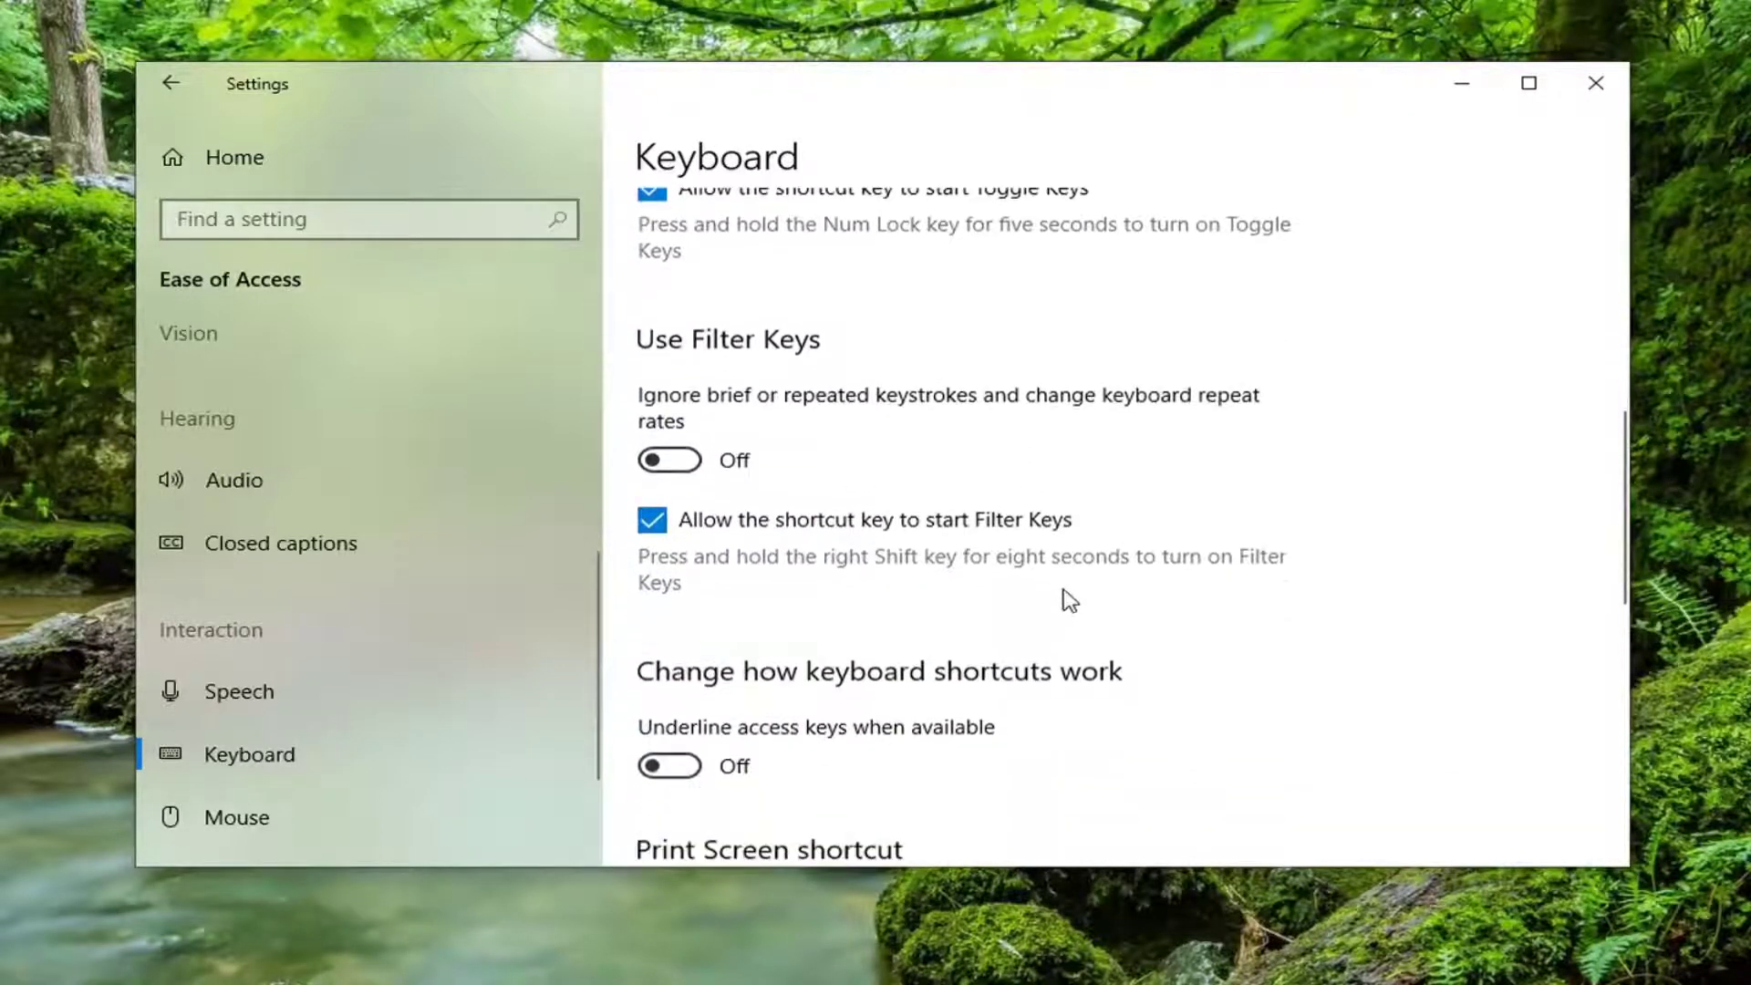
pyautogui.scroll(5, 1030, 611)
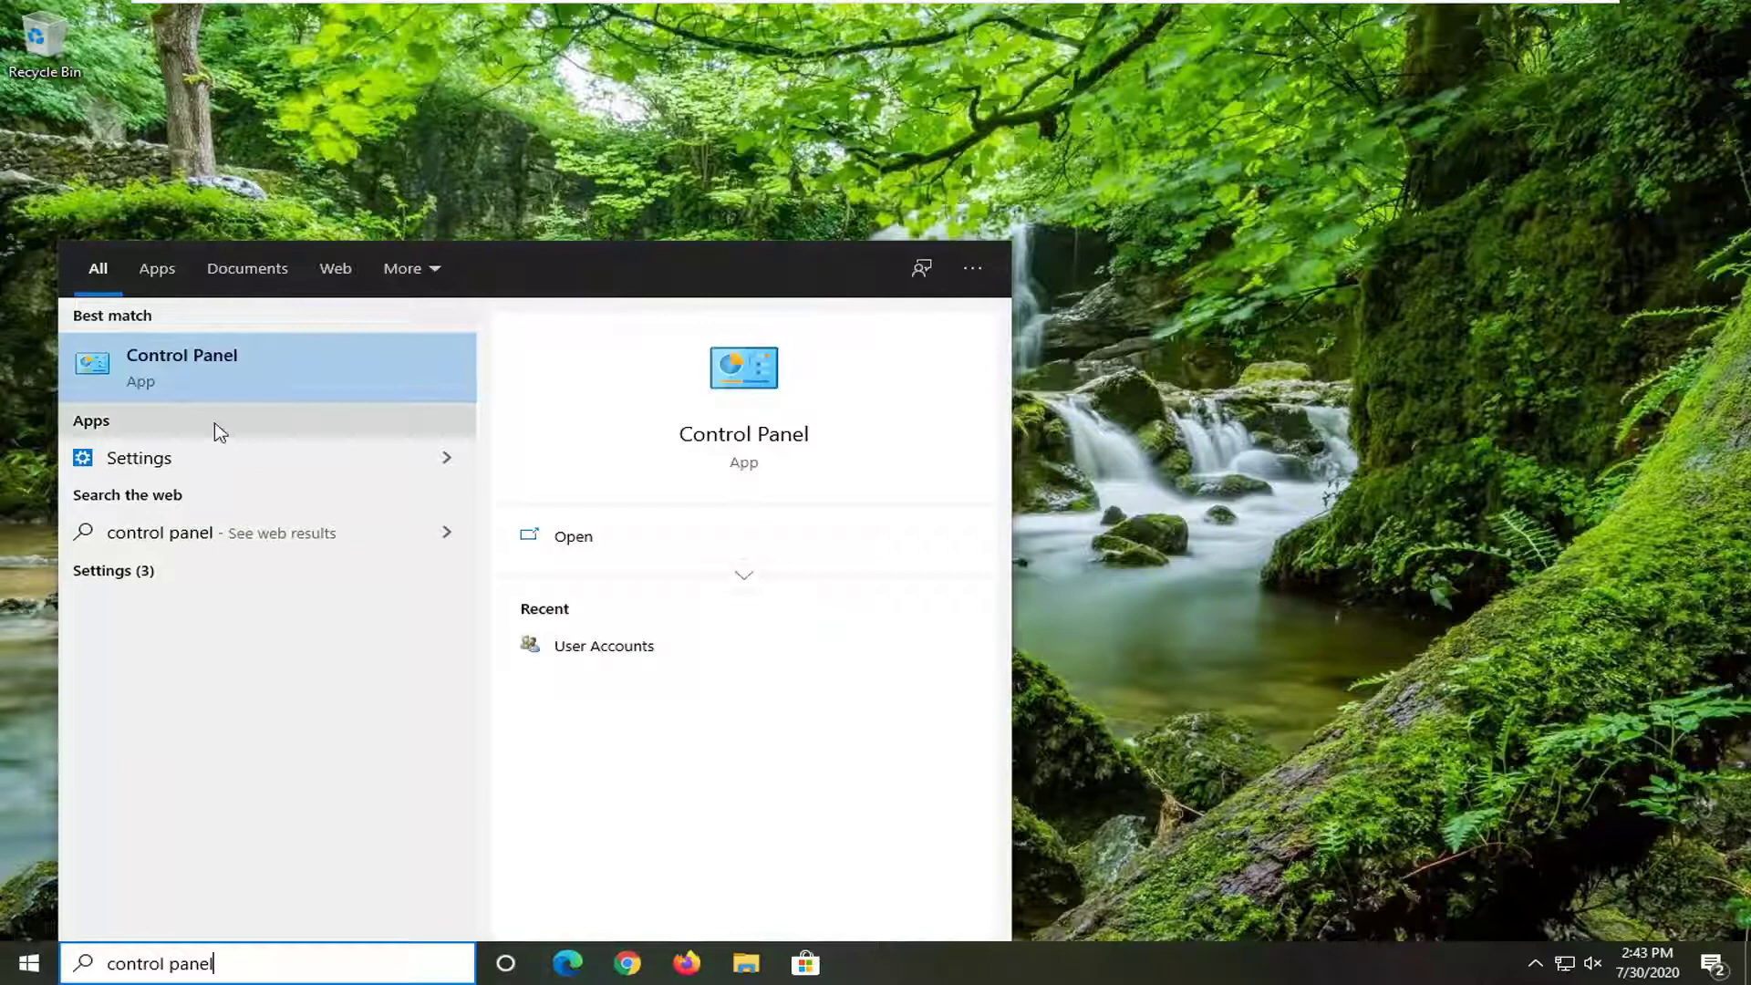
# Open Control Panel and keep View by set to Large icons.
pyautogui.click(228, 392)
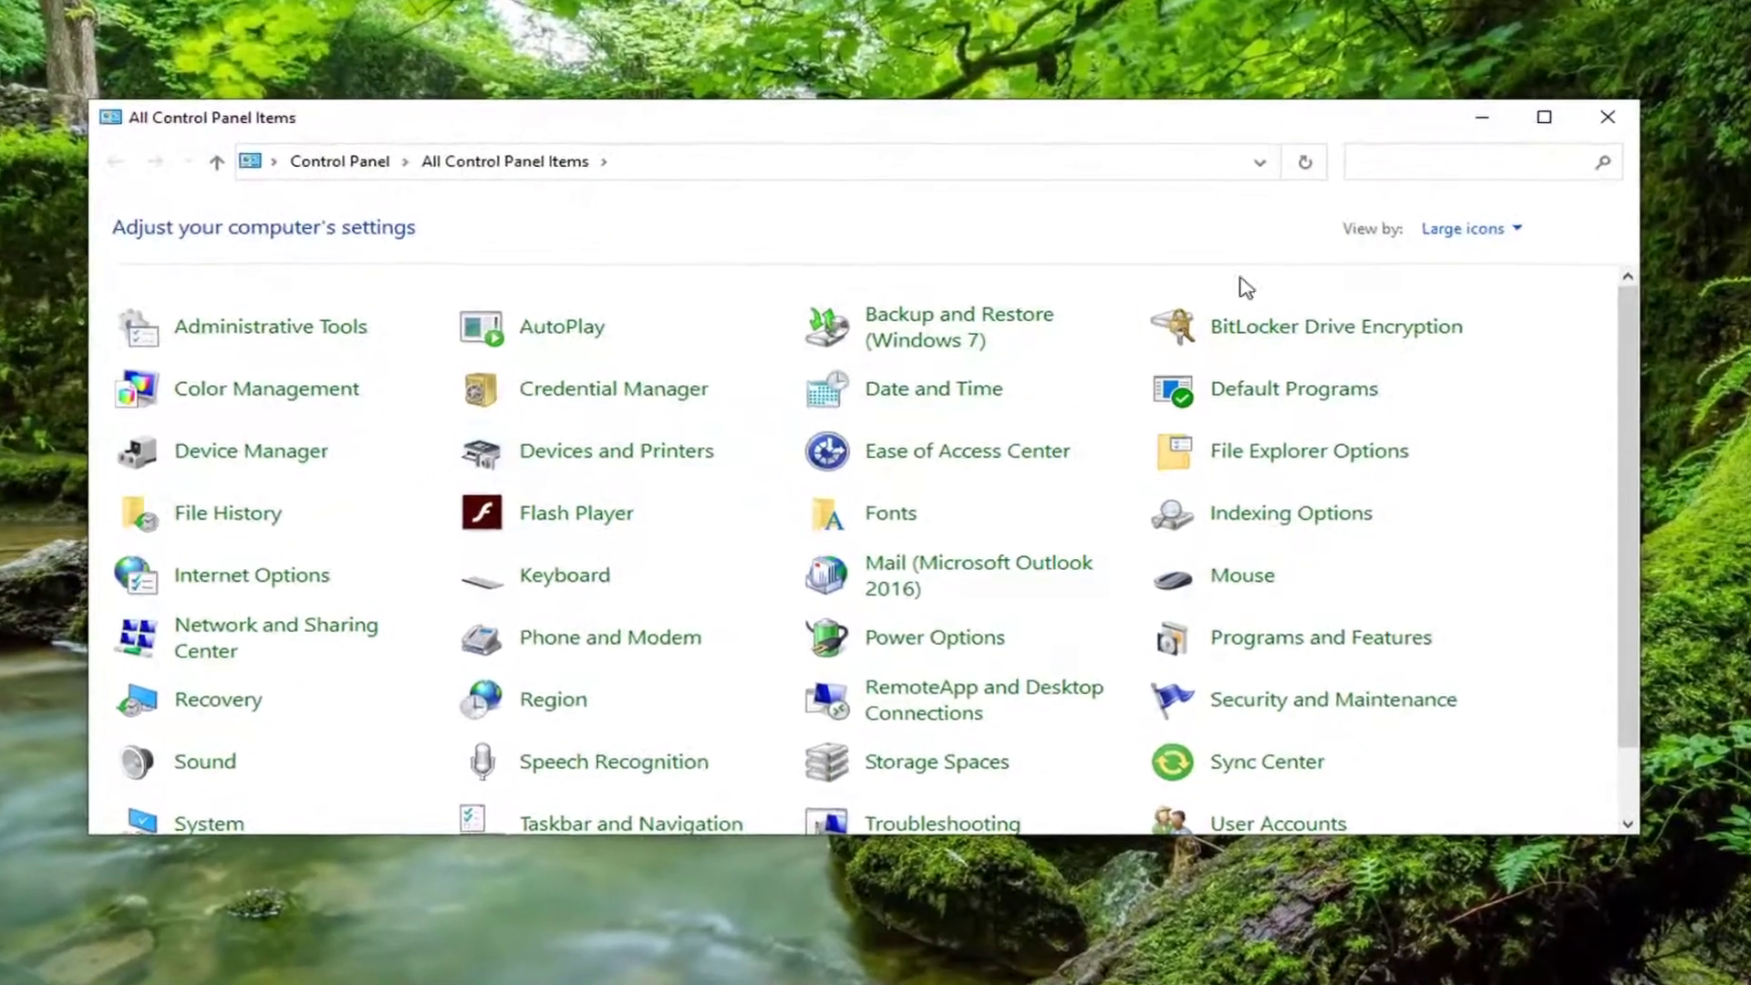
pyautogui.click(1455, 238)
pyautogui.click(1477, 295)
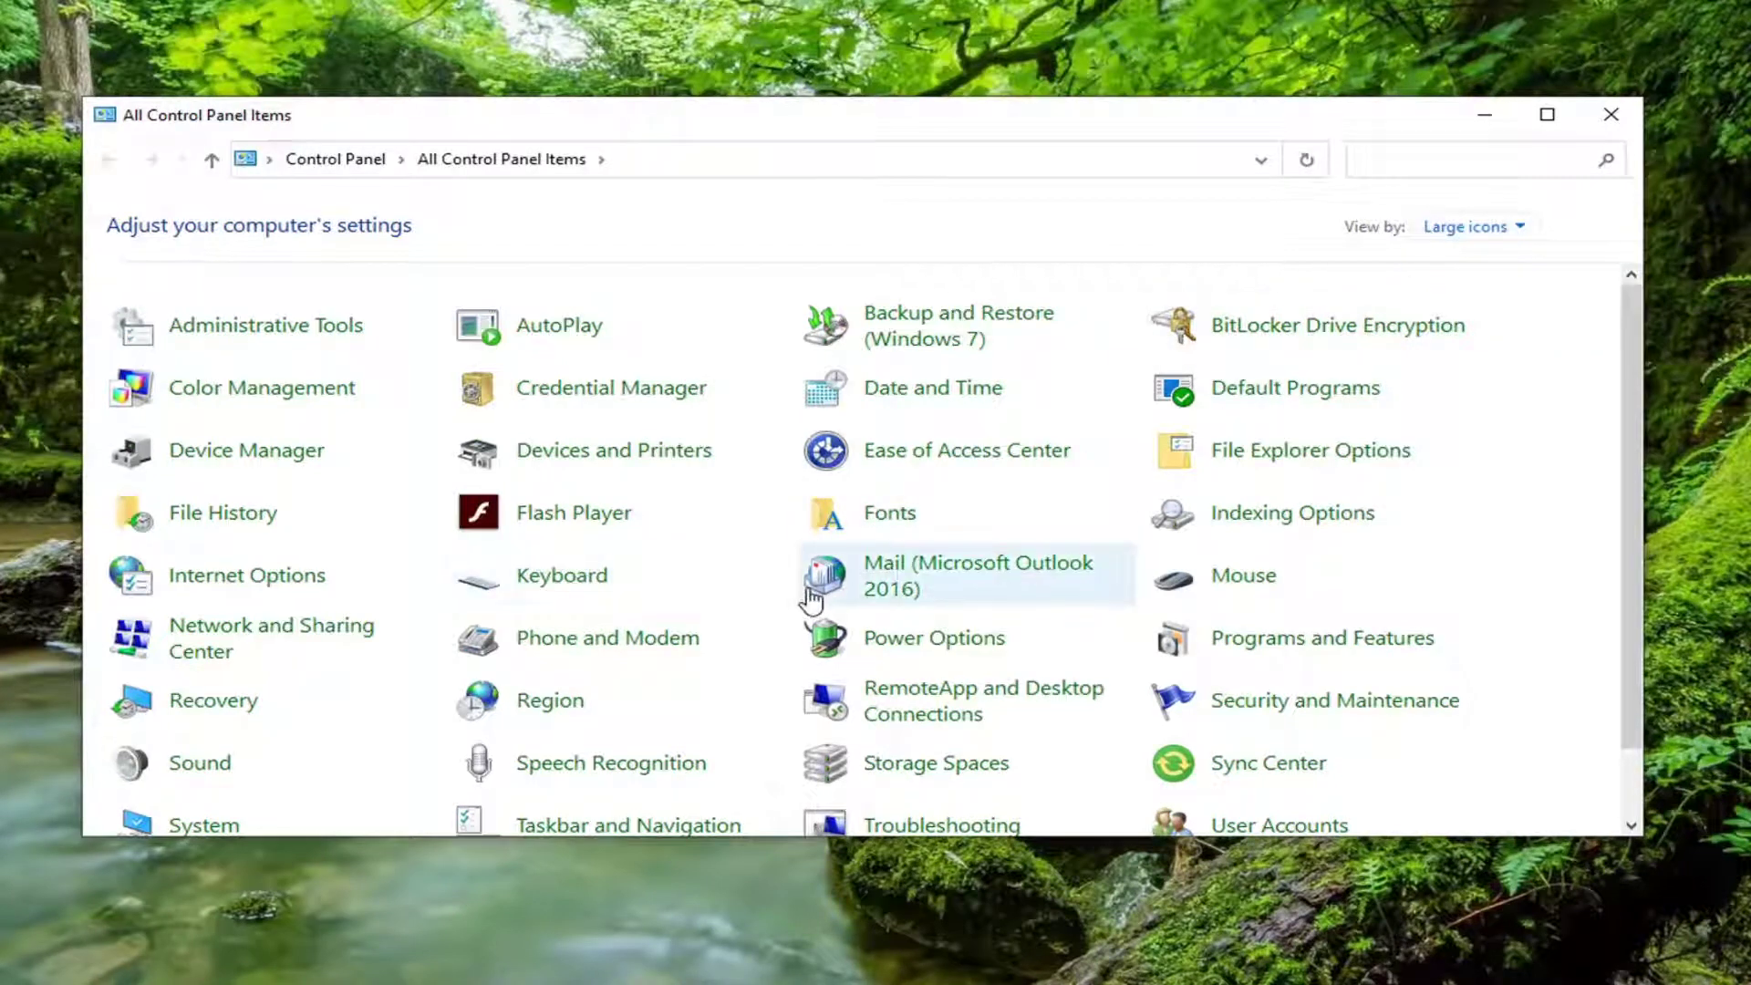
# Open Keyboard Properties and centre the dialog to review repeat delay and repeat rate.
pyautogui.click(571, 594)
pyautogui.moveTo(262, 16); pyautogui.dragTo(976, 176)
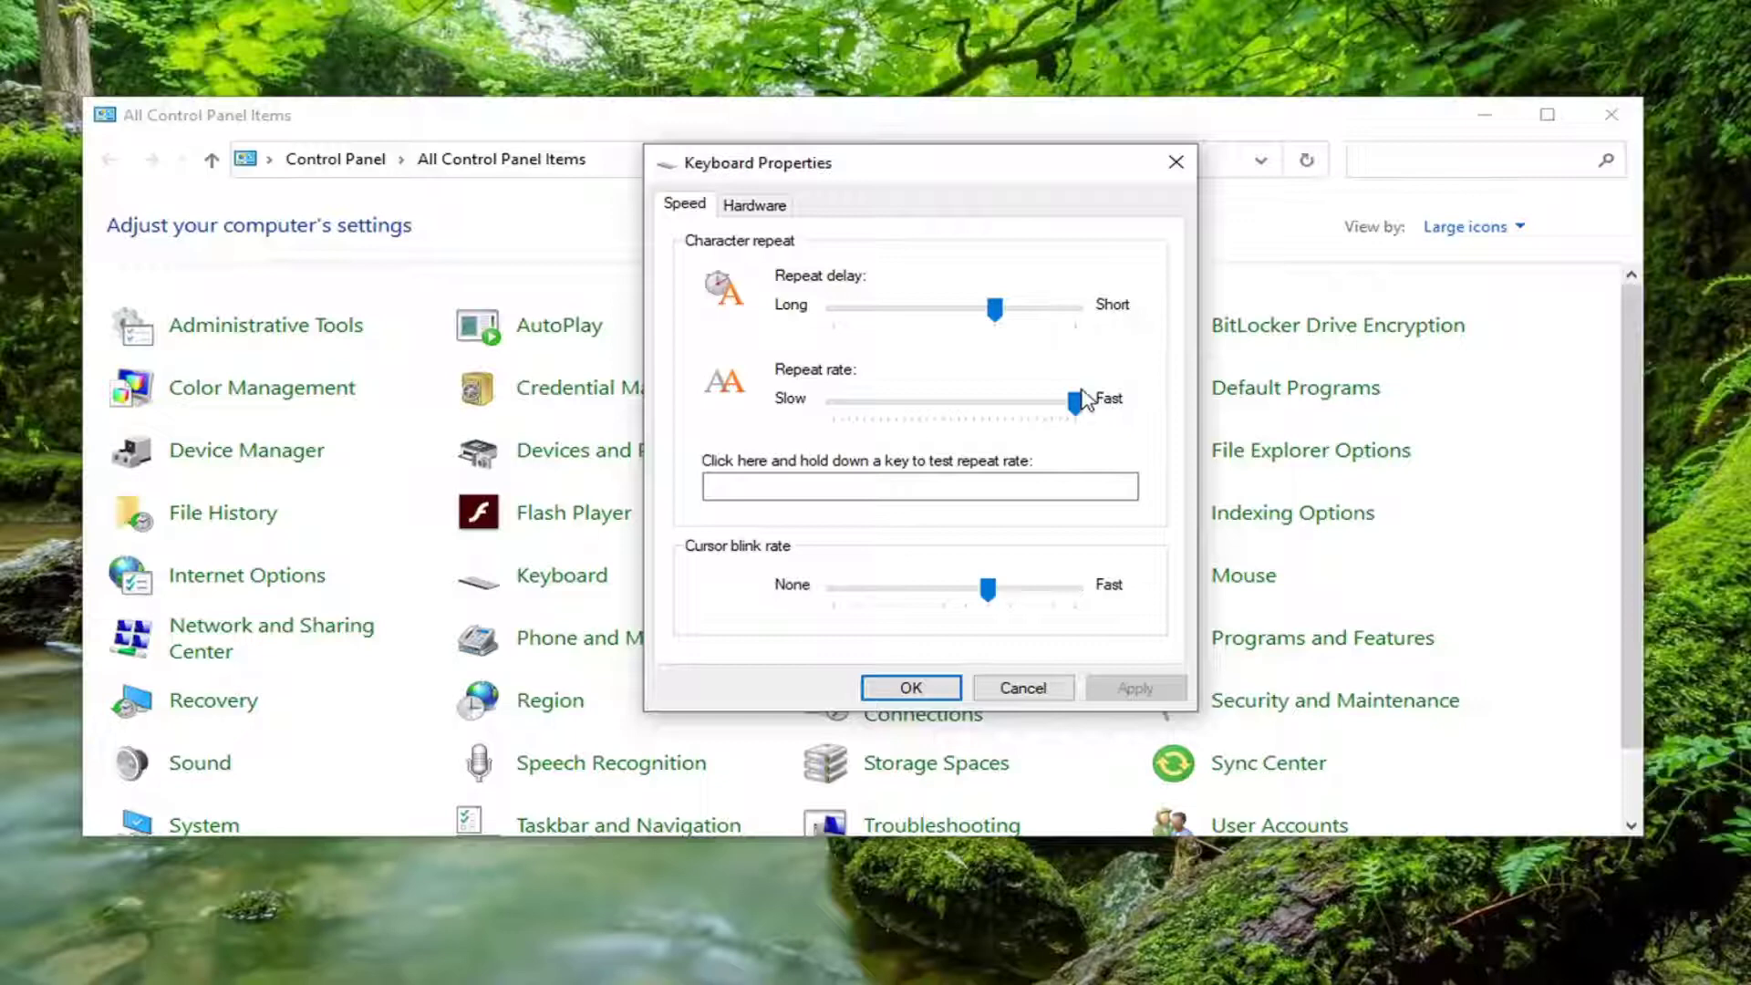
# Accept the Keyboard Properties repeat settings with OK.
pyautogui.click(906, 694)
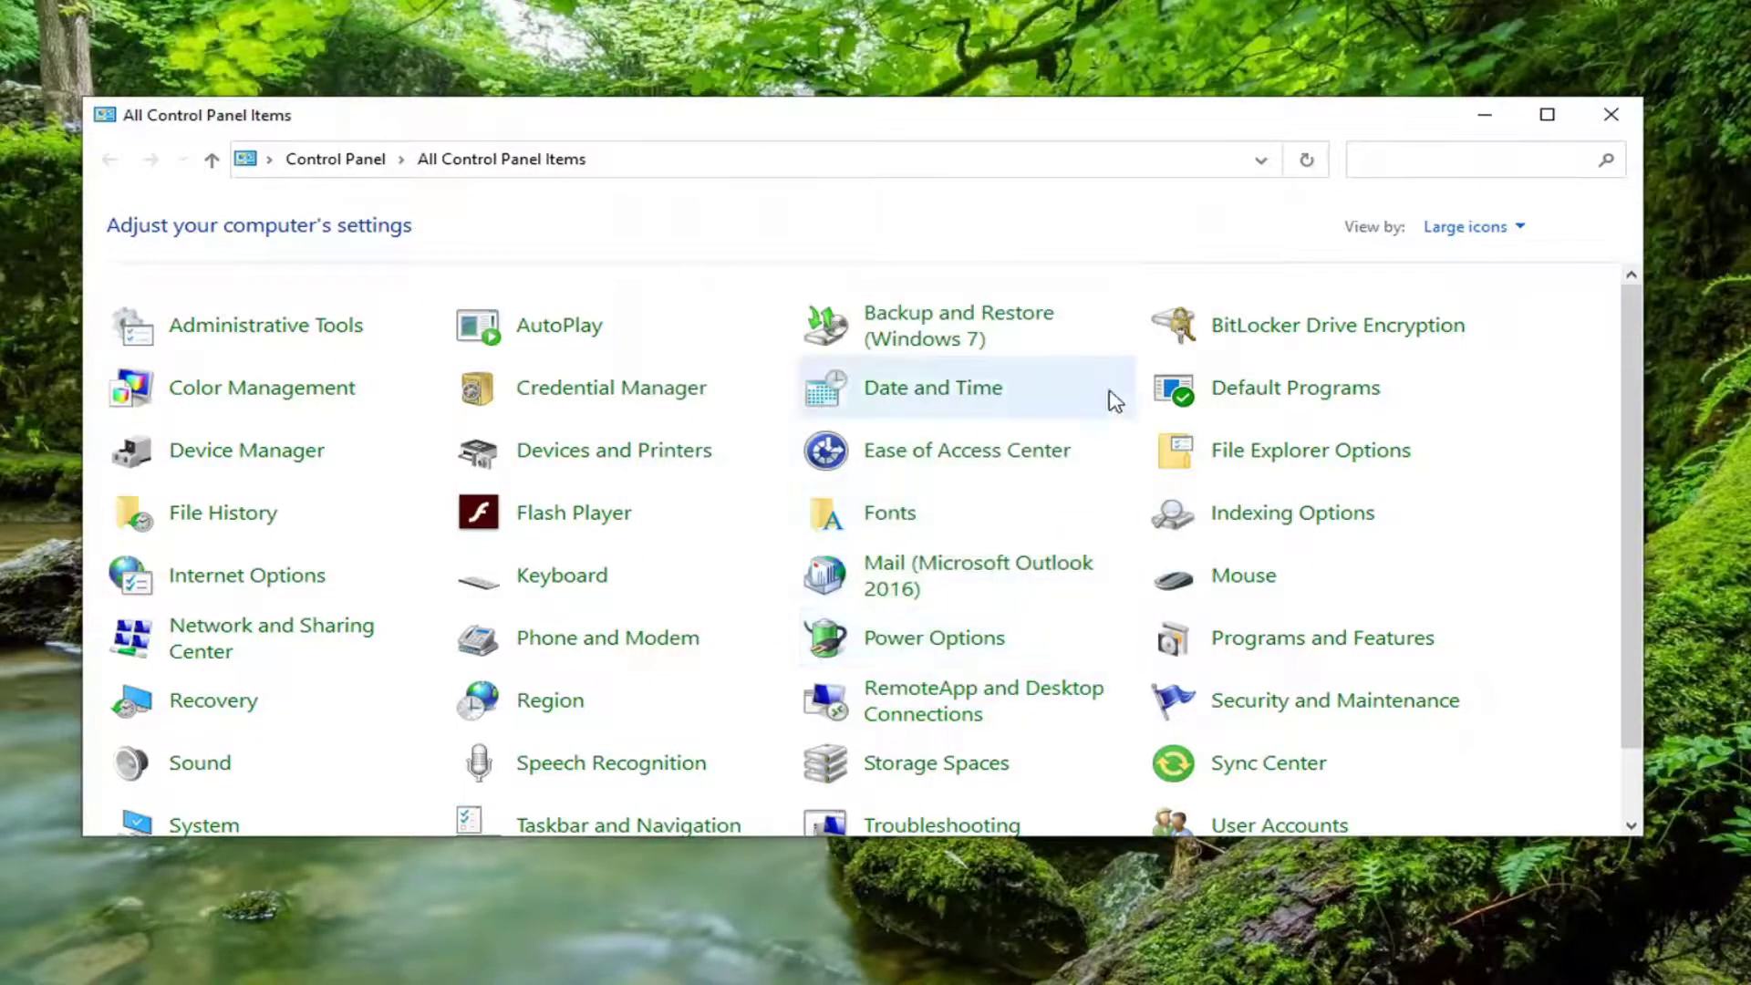